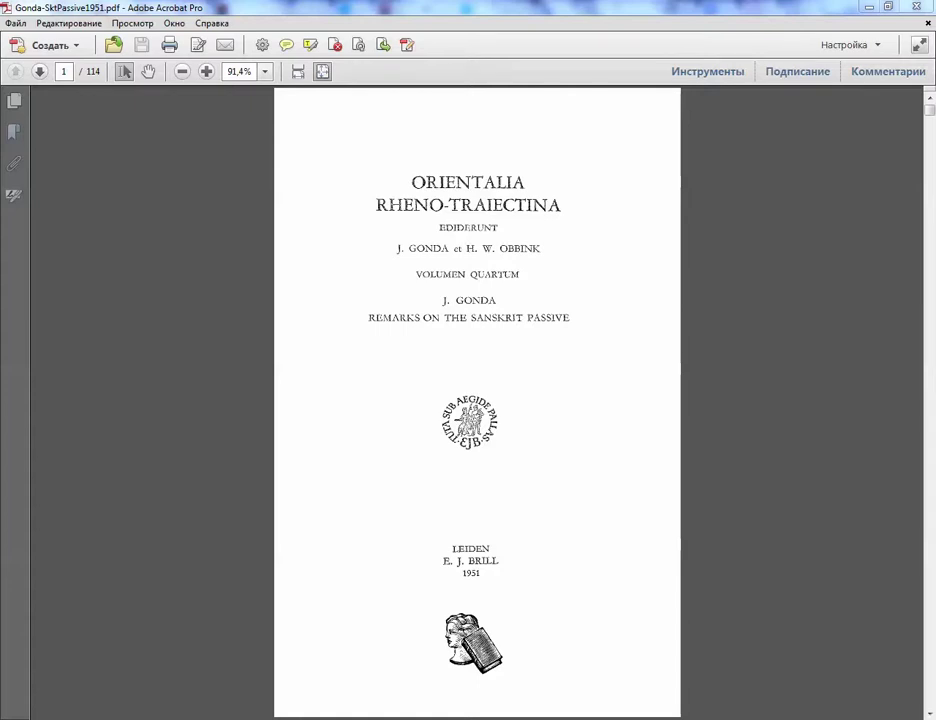
click(212, 23)
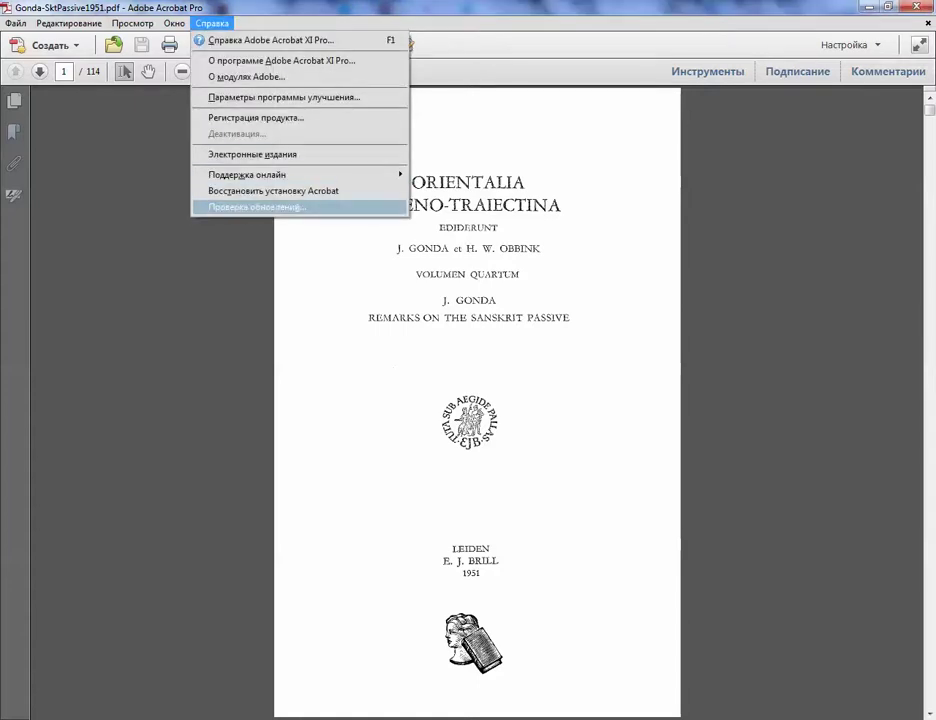
click(284, 41)
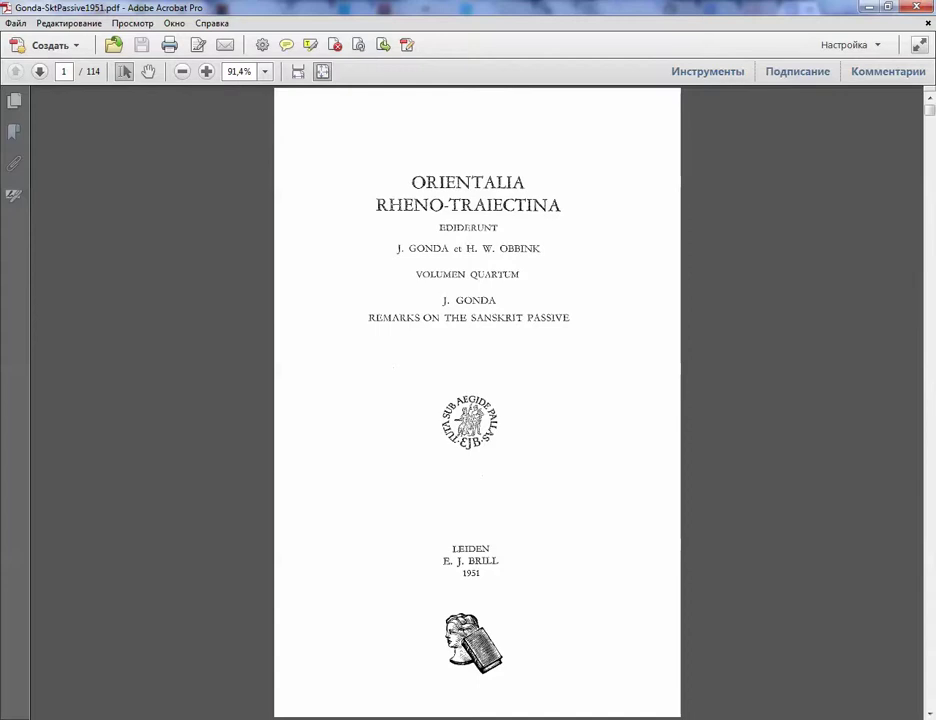
click(212, 23)
key(Down)
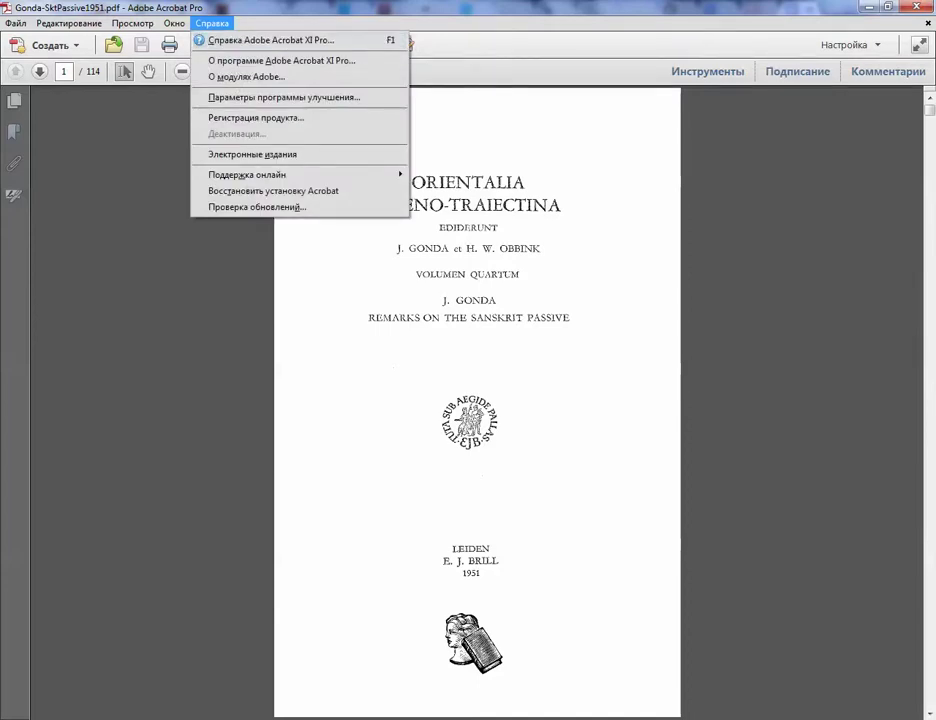
key(Escape)
Step: Show the document tools and look through their categories, from content editing and pages to text recognition
click(708, 72)
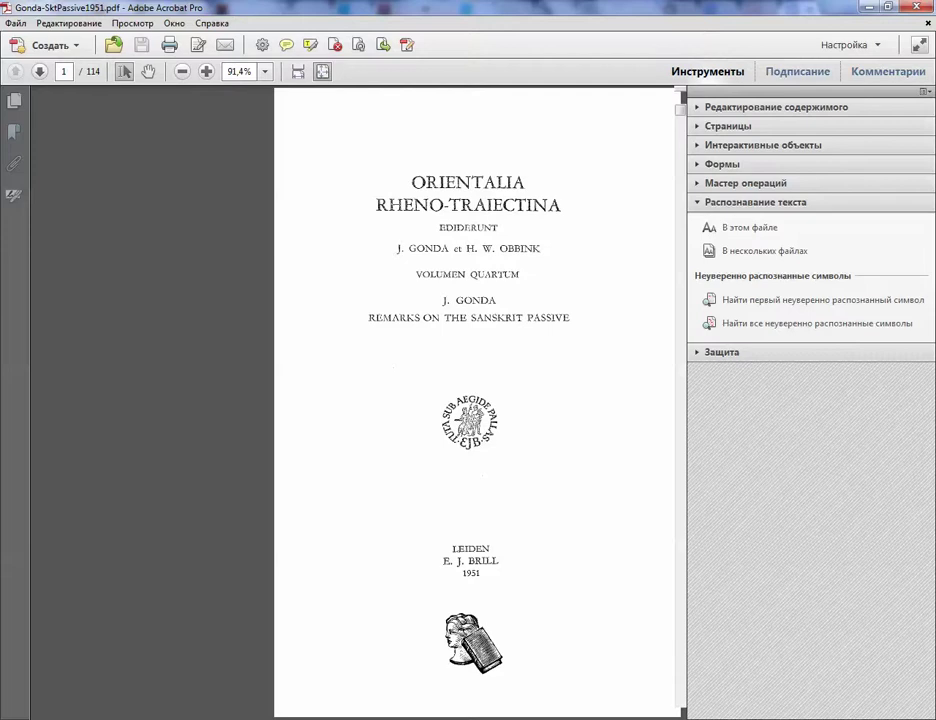
key(Up)
key(Up)
key(Up)
key(Up)
key(Up)
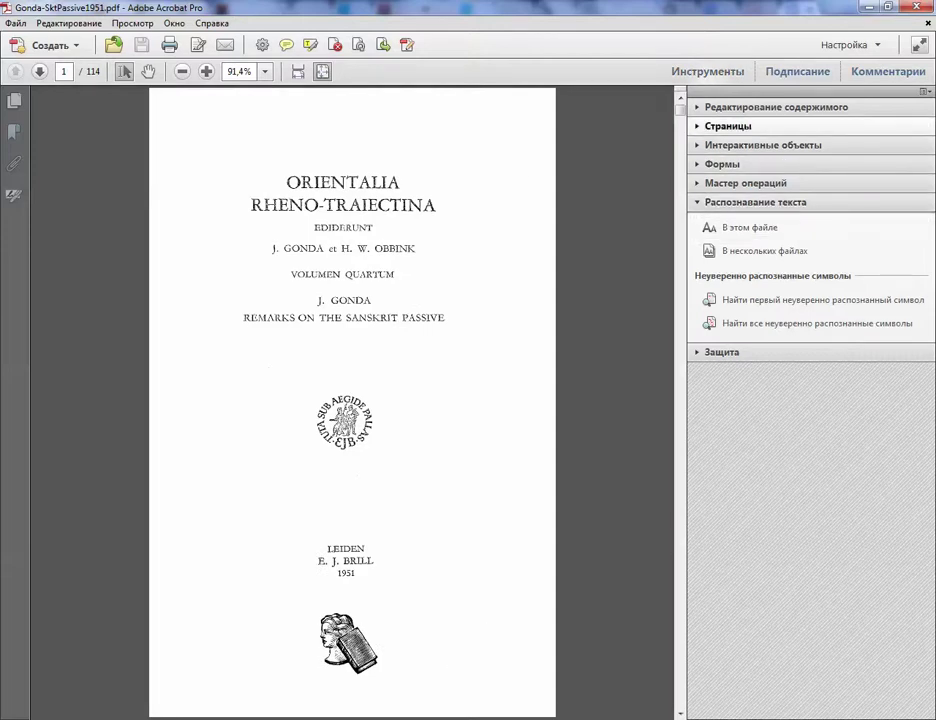
key(Down)
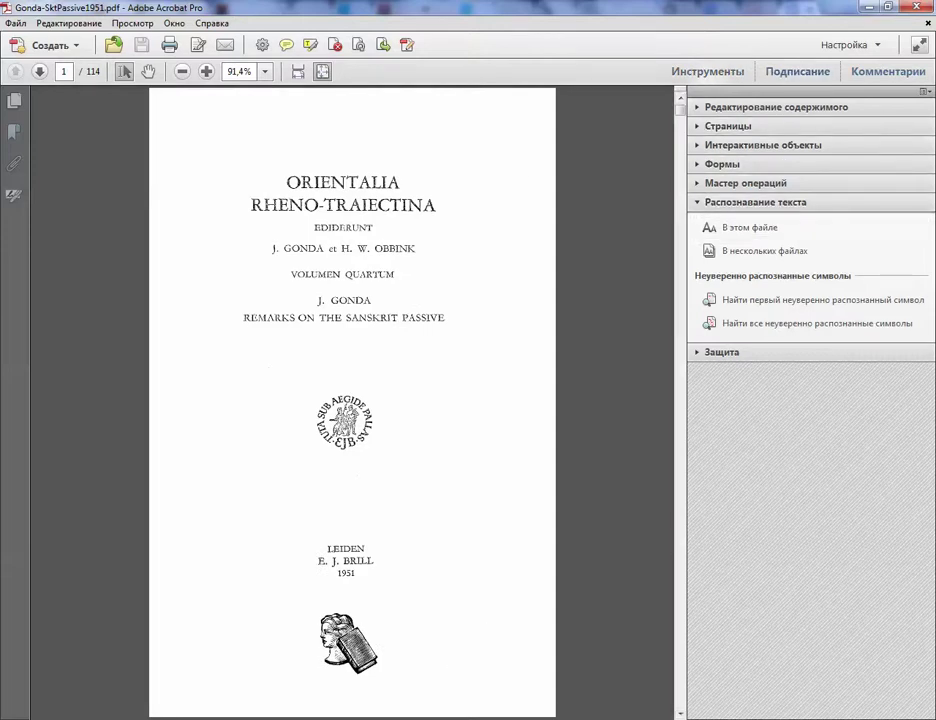
key(Down)
key(Up)
key(Up)
key(Up)
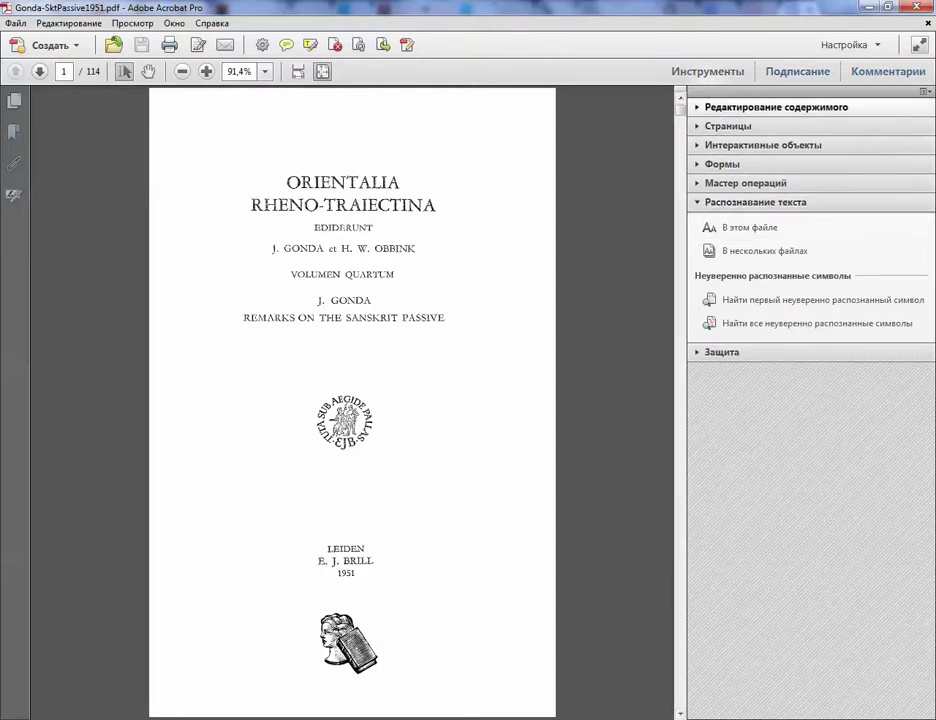
key(Down)
key(Down)
key(Down)
key(Down)
key(Down)
key(Up)
key(Up)
key(Up)
key(Up)
key(Up)
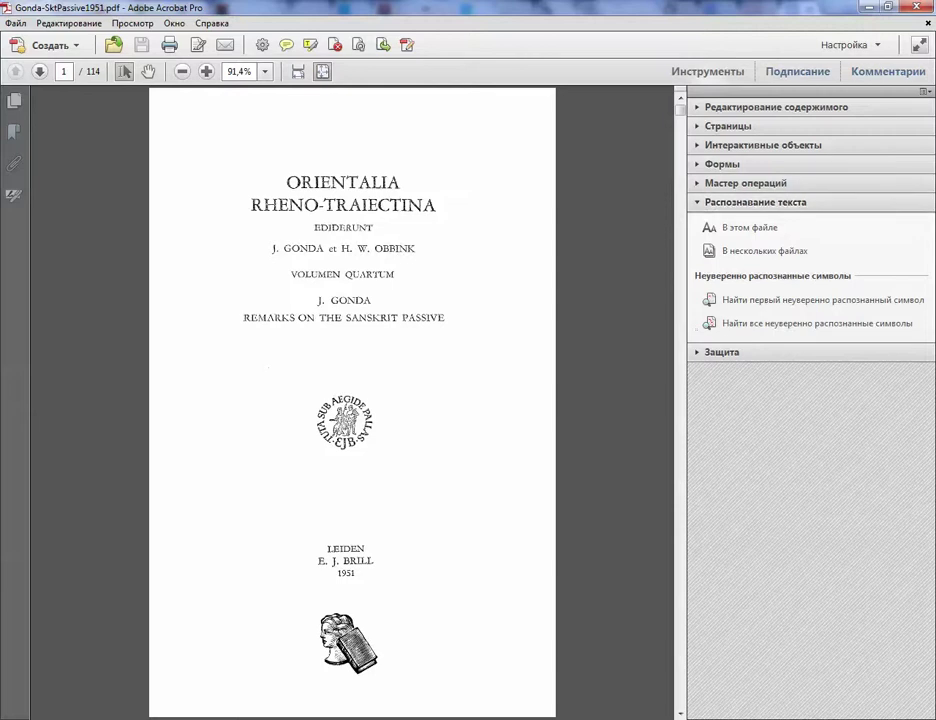
key(shift+Tab)
key(Tab)
key(Tab)
key(Tab)
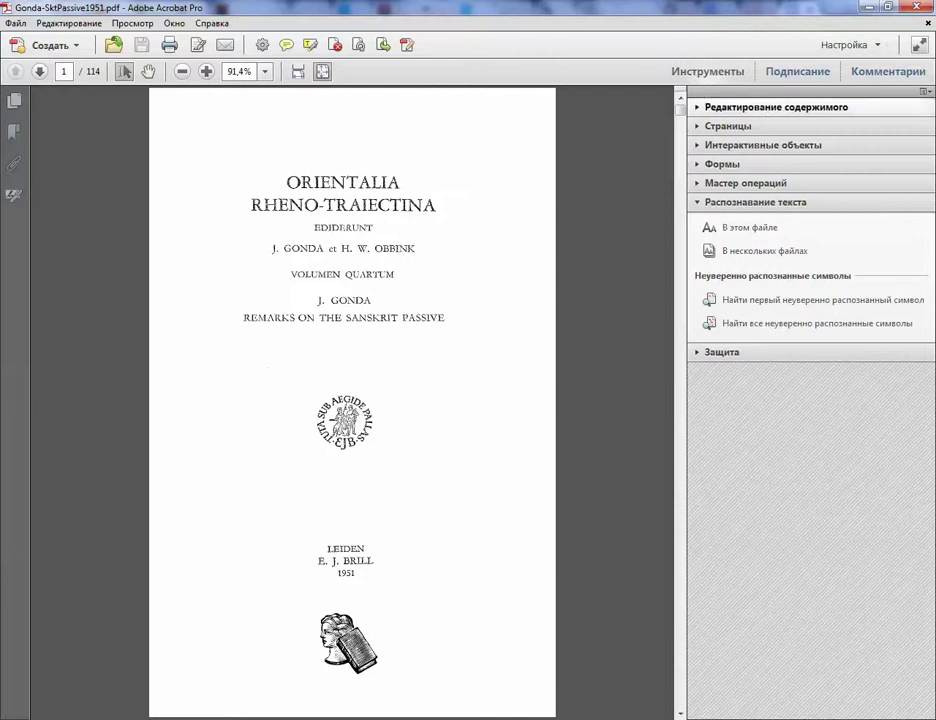
key(Down)
key(Down)
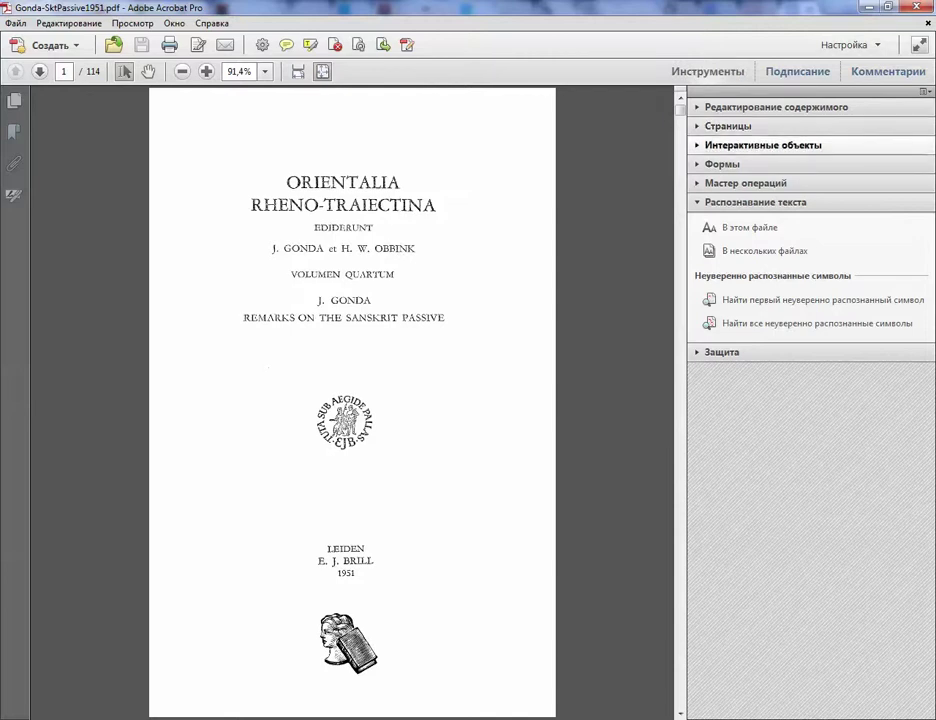
key(Up)
Step: Extract pages 6 to 10 of the book into a separate PDF, keeping them in the original file
scroll(352, 402, down, 4)
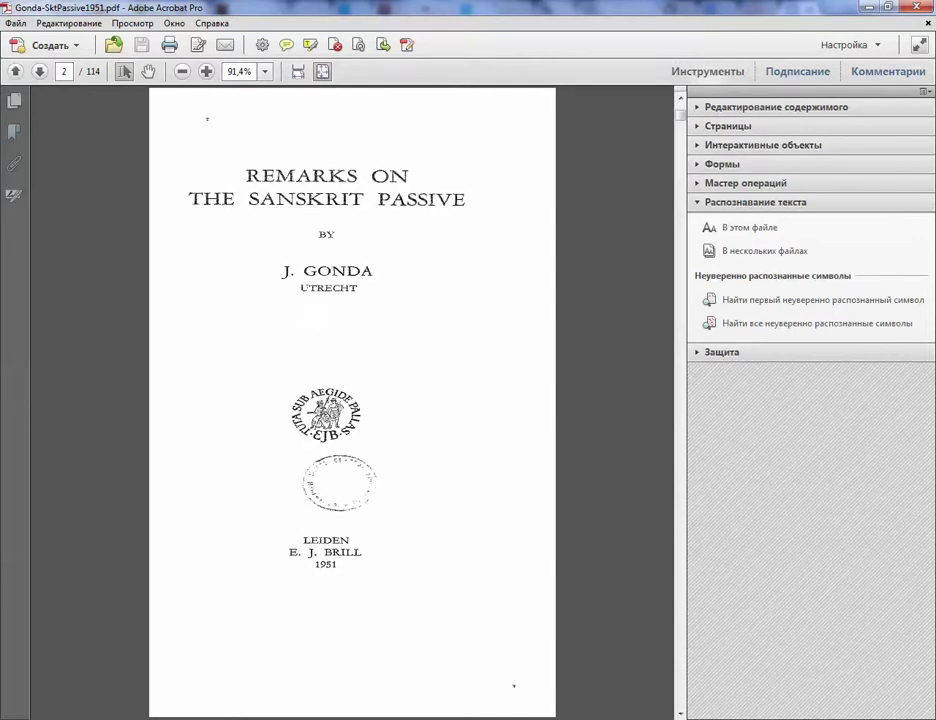
key(Page_Down)
key(Page_Down)
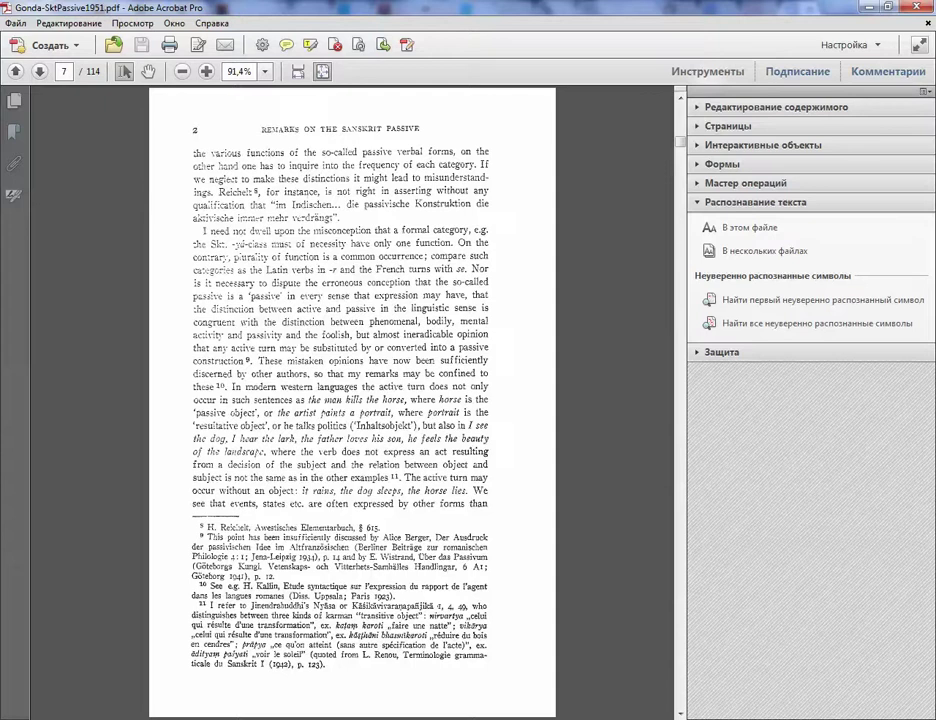
key(Page_Down)
key(Page_Down)
key(Page_Down)
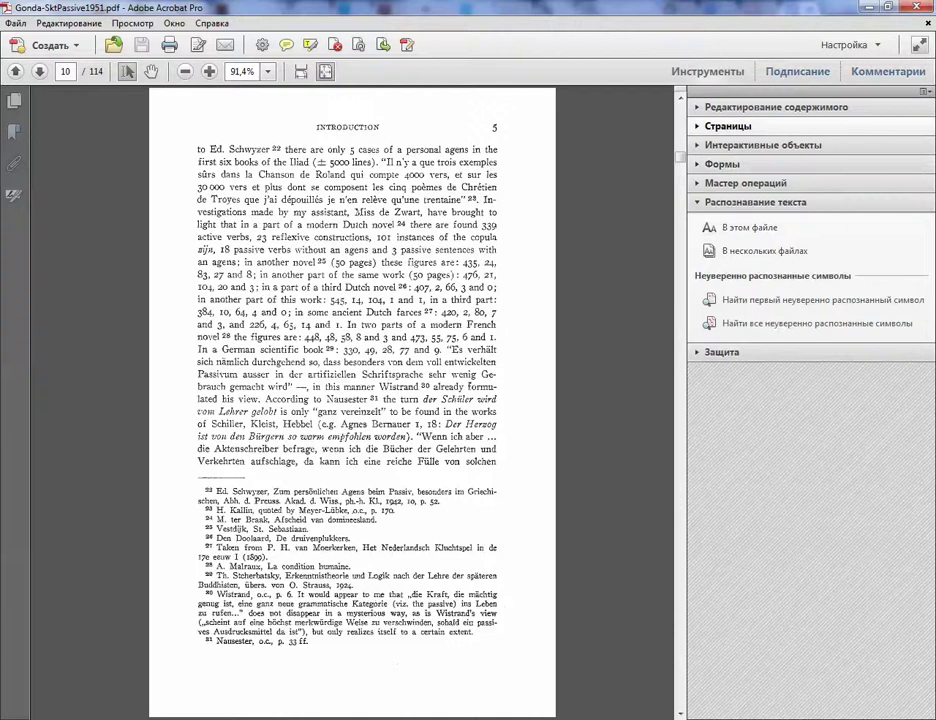
click(728, 126)
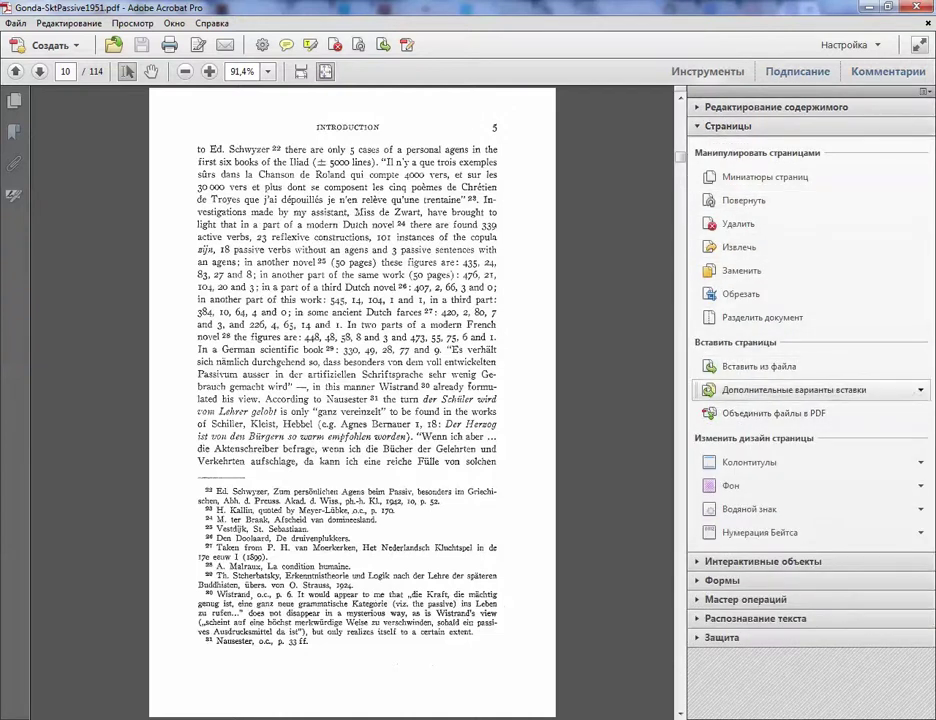
click(739, 247)
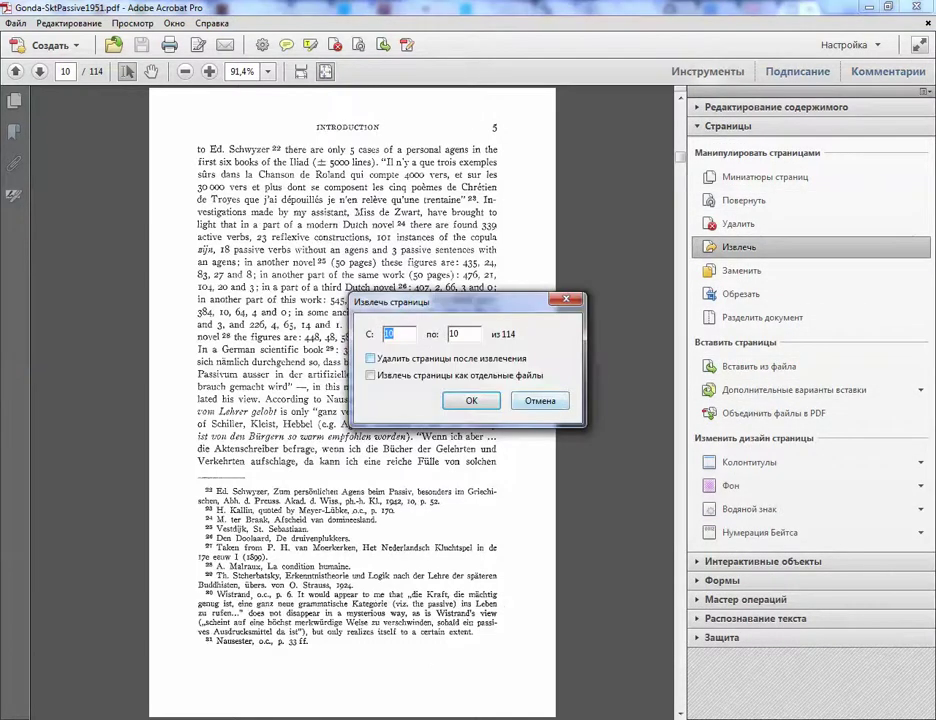
text(6)
key(Return)
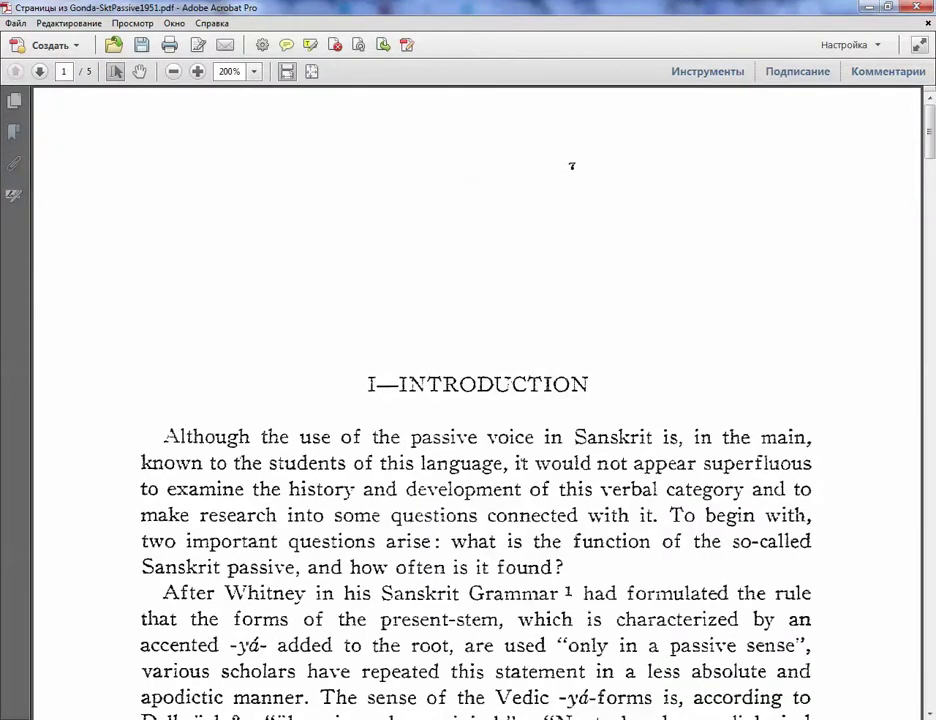
Step: Reduce the extracted file's view to 100% and start text recognition for this file
key(ctrl+minus)
key(ctrl+minus)
key(ctrl+minus)
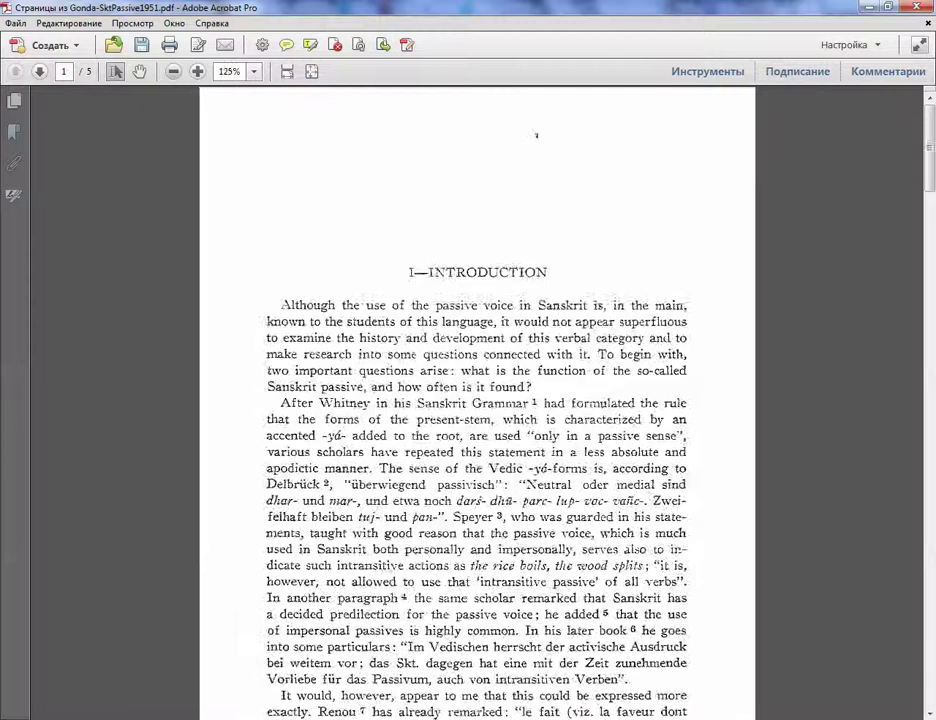
scroll(477, 400, down, 8)
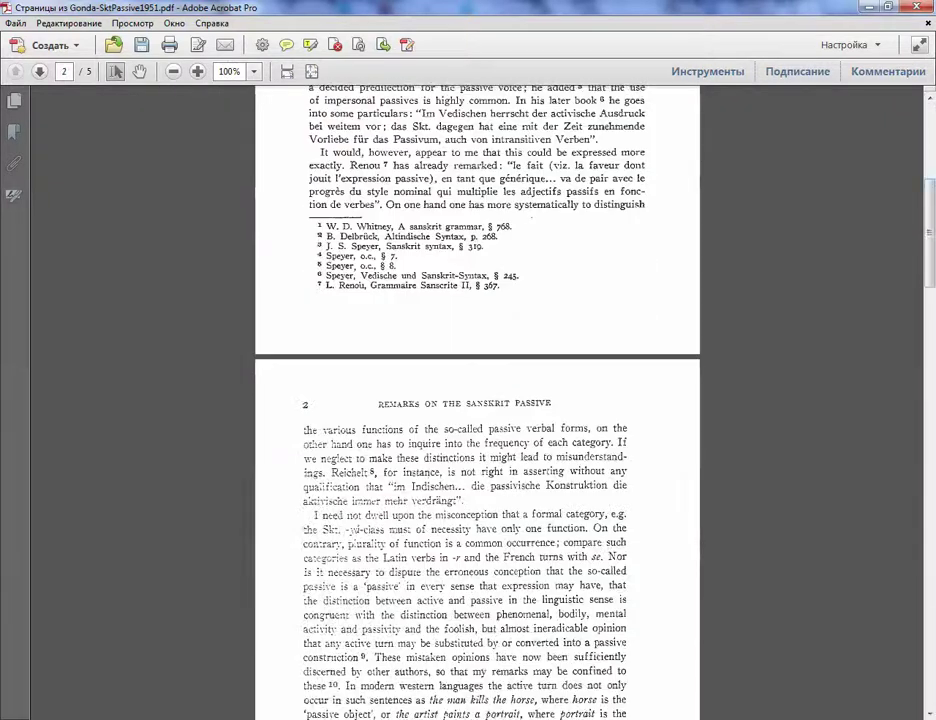
drag(930, 232, 930, 159)
click(707, 71)
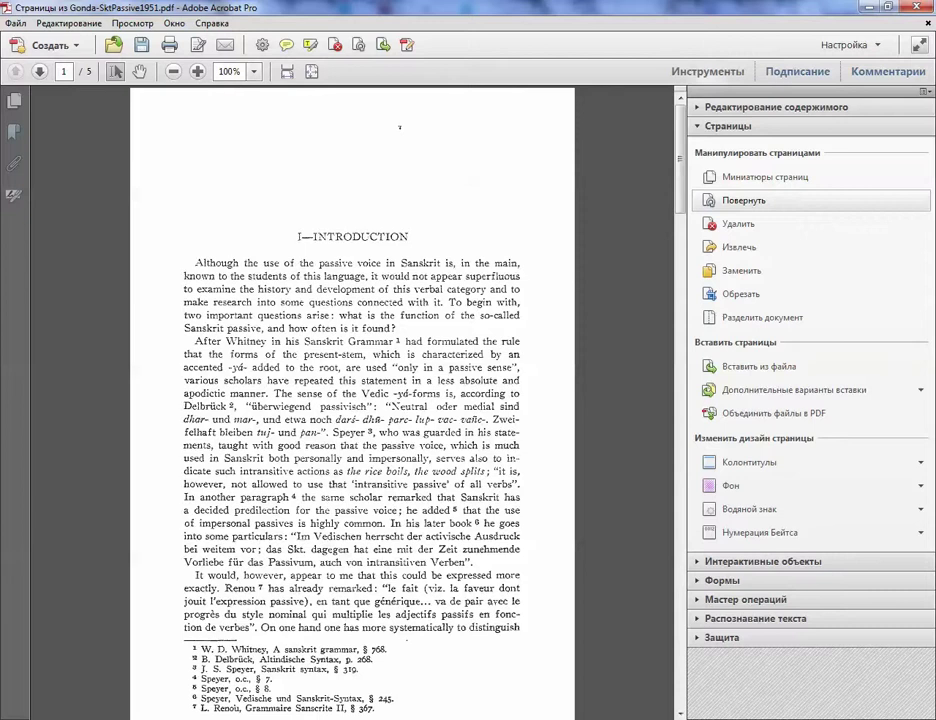
click(728, 126)
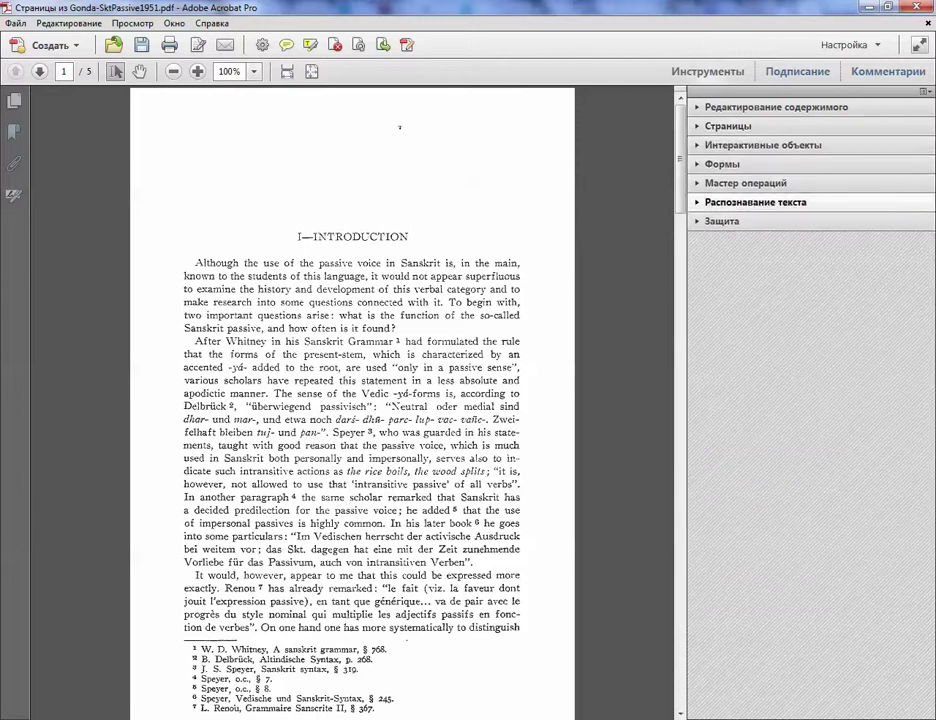
click(755, 202)
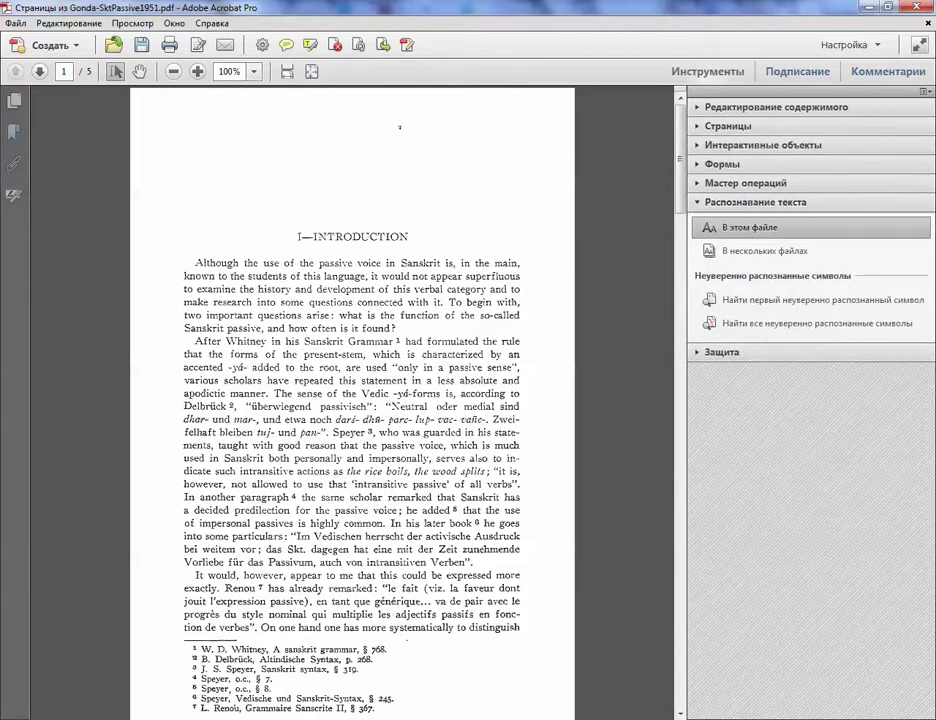
click(749, 227)
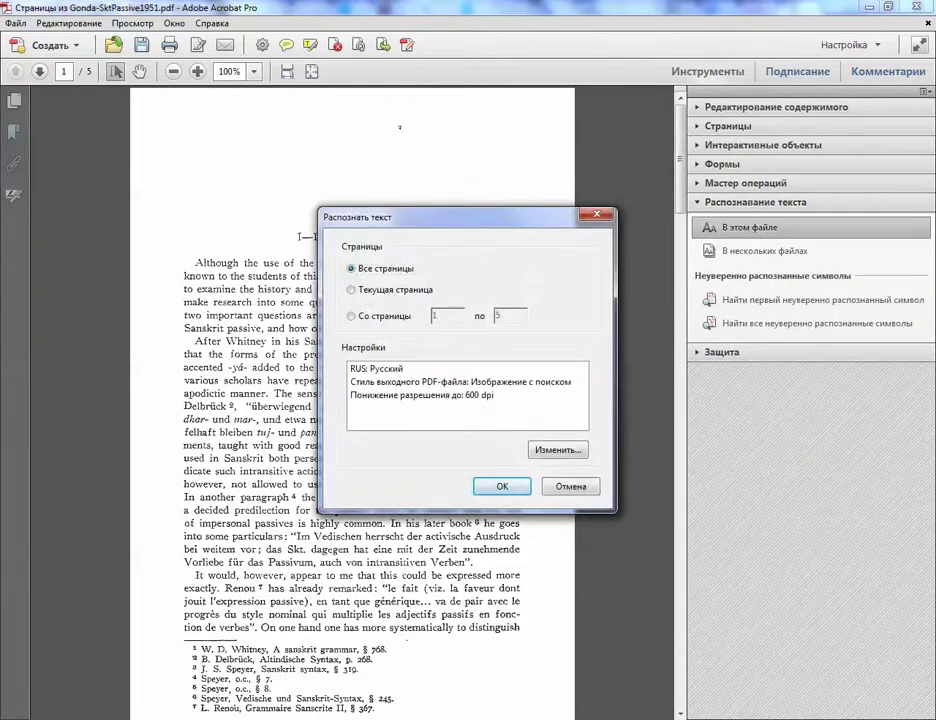
Step: Set the recognition language to British English and run text recognition on all pages
click(558, 450)
click(601, 328)
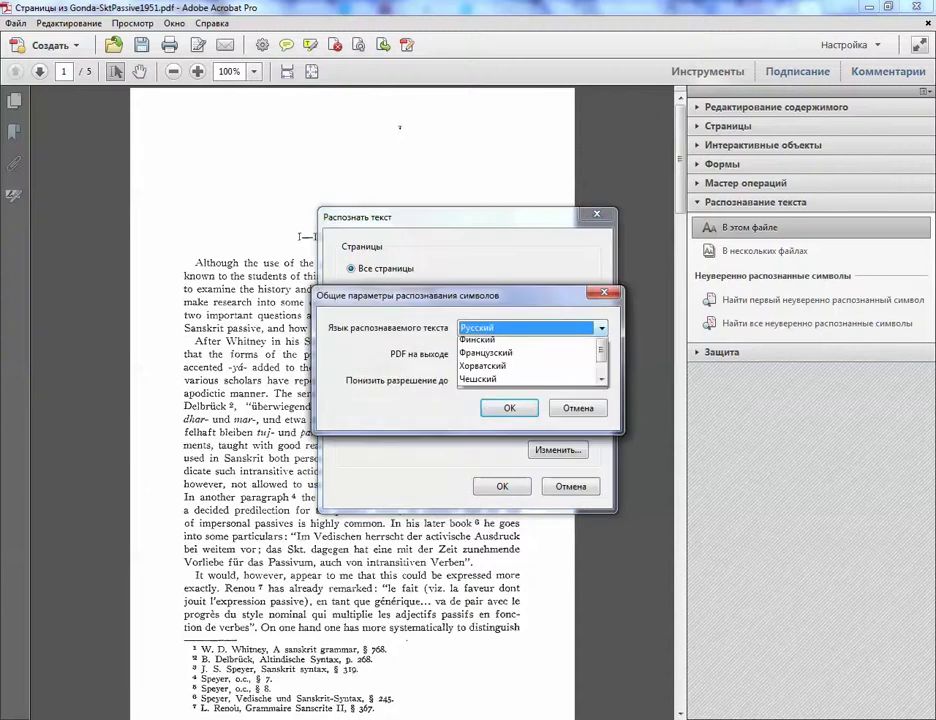
scroll(527, 402, up, 10)
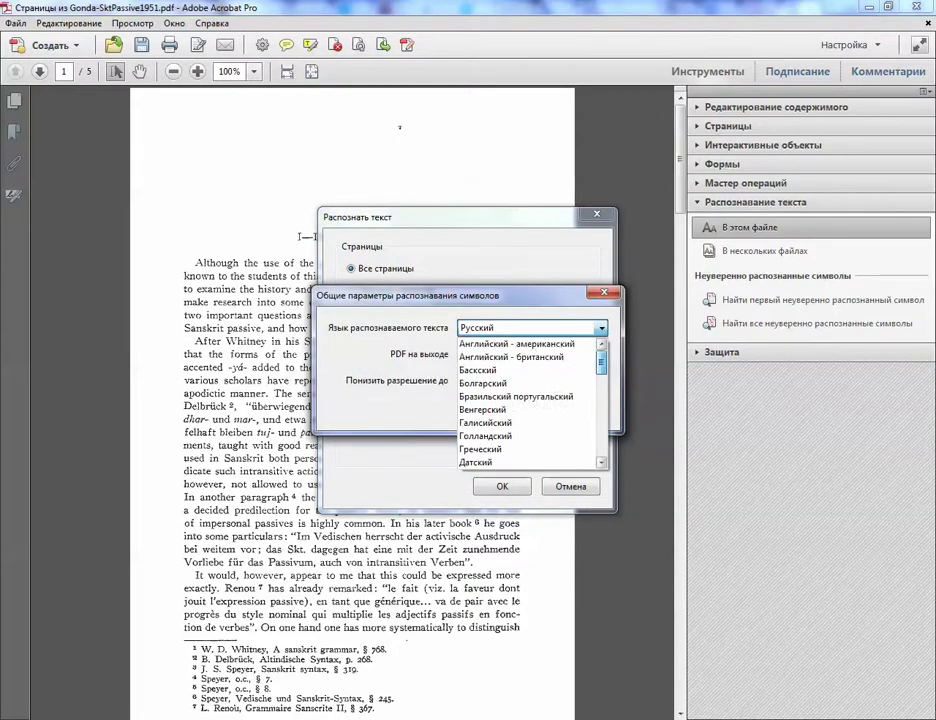
click(511, 357)
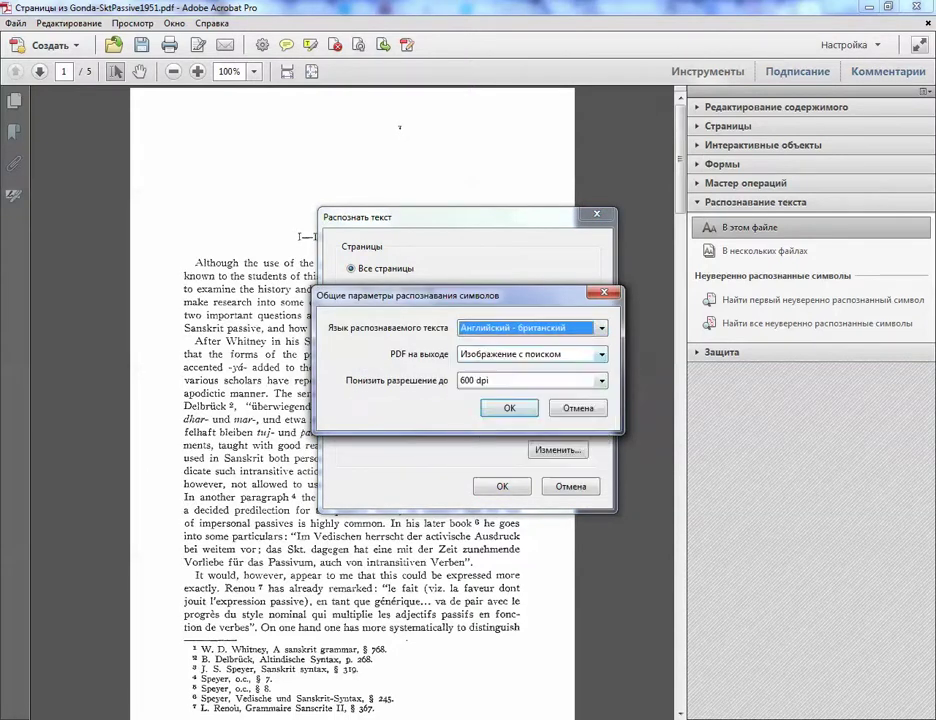
click(507, 407)
key(Return)
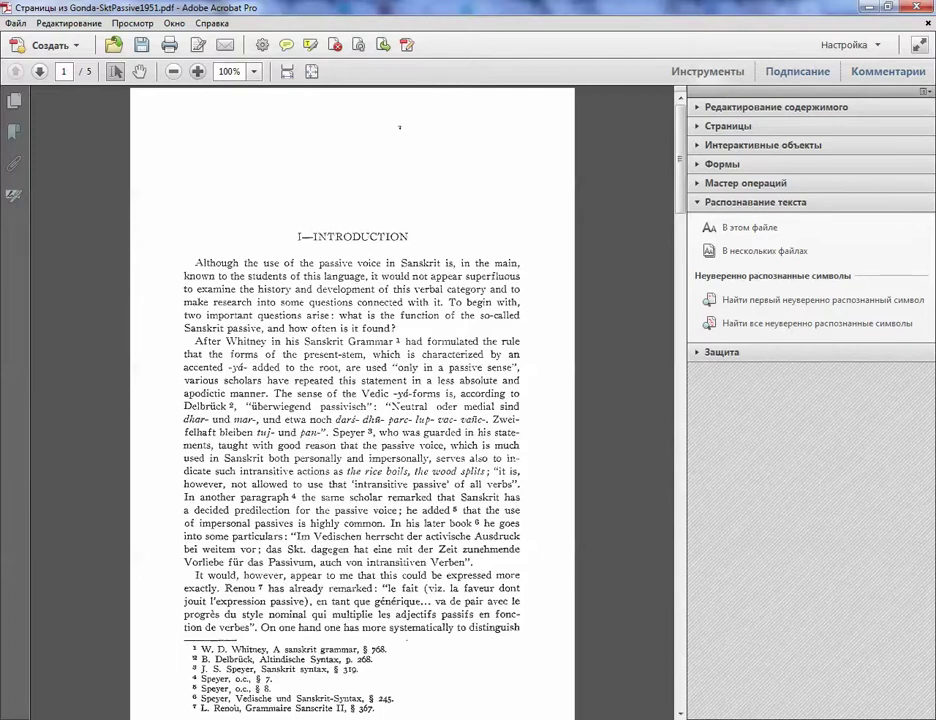
Step: Enlarge the recognised page to 200% and select the line "Sanskrit passive, and how often is it found?"
click(198, 72)
click(198, 72)
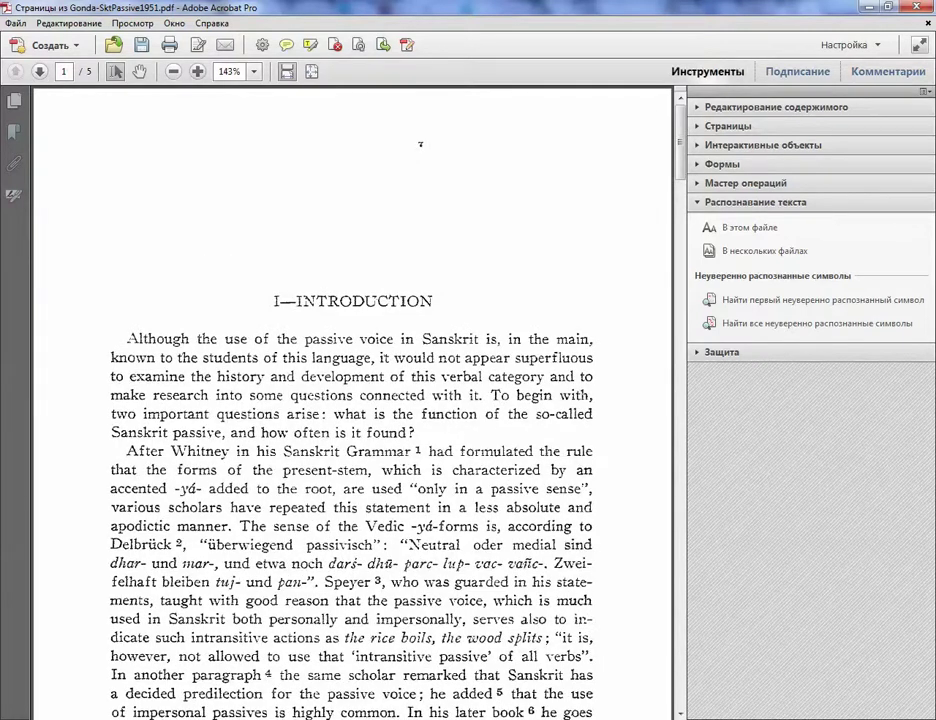
click(708, 72)
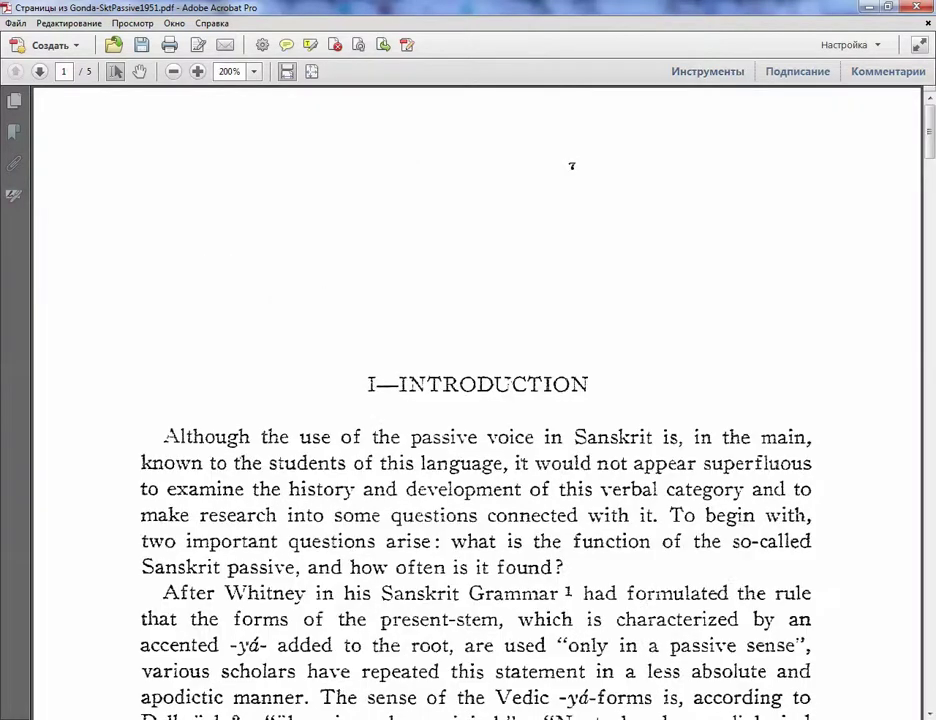
drag(164, 437, 617, 593)
click(617, 593)
drag(566, 567, 141, 567)
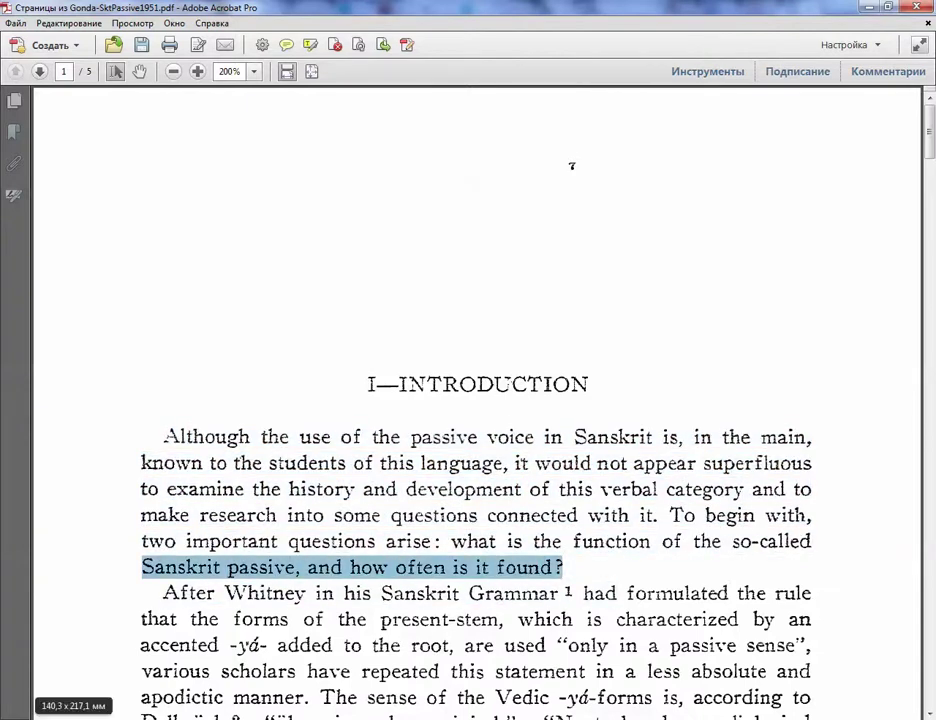
Step: Switch to EmEditor, paste the copied line into a new text file and select the misrecognised characters in its second word
key(alt+Tab)
key(ctrl+n)
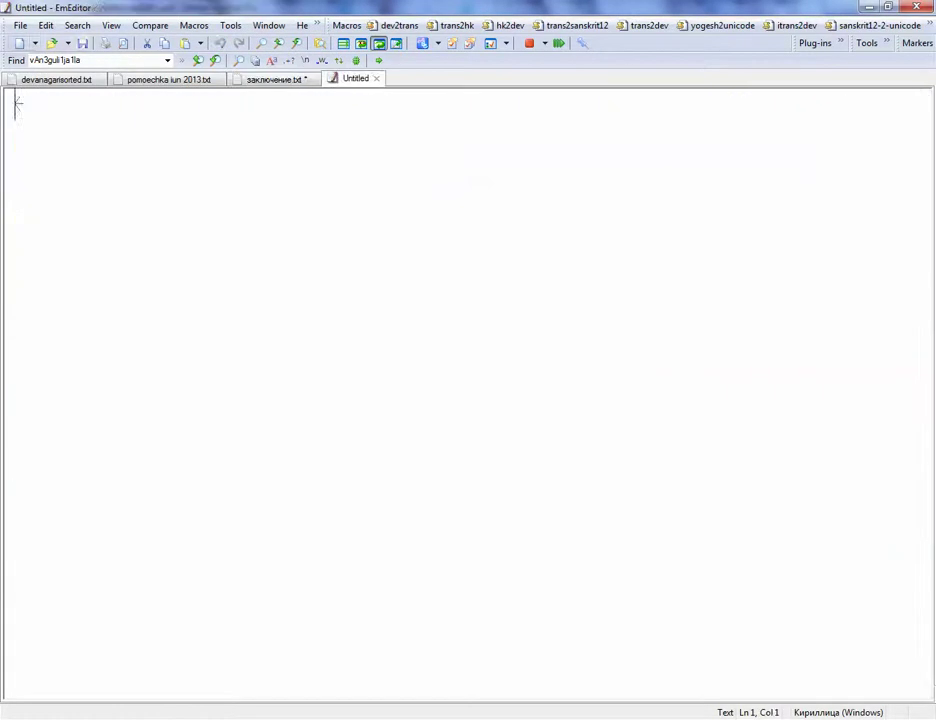
text(Sanskrit passi··:e, and how often is it found?)
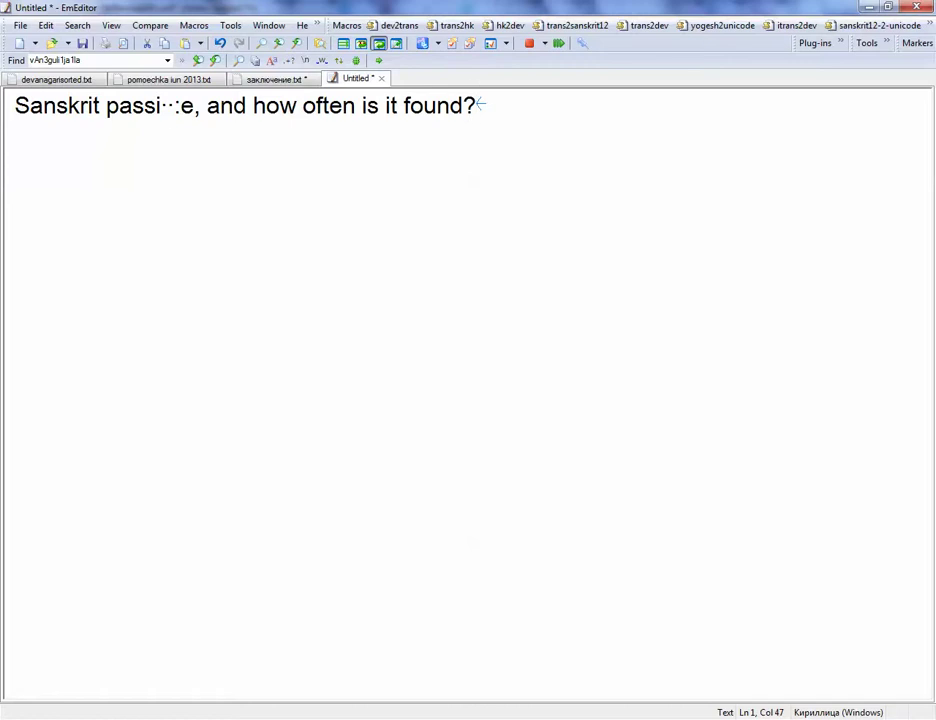
drag(174, 106, 161, 106)
Step: Switch to Adobe Acrobat and highlight the phrases "To begin with" and "After Whitney in his Sanskrit Grammar" in the introduction
key(alt+Tab)
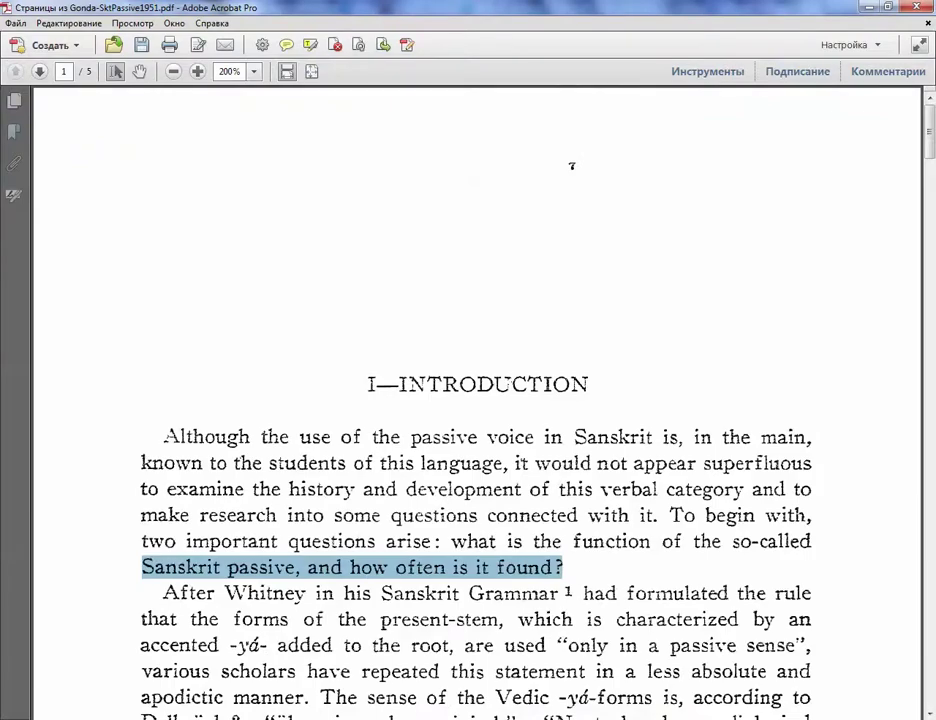
click(458, 541)
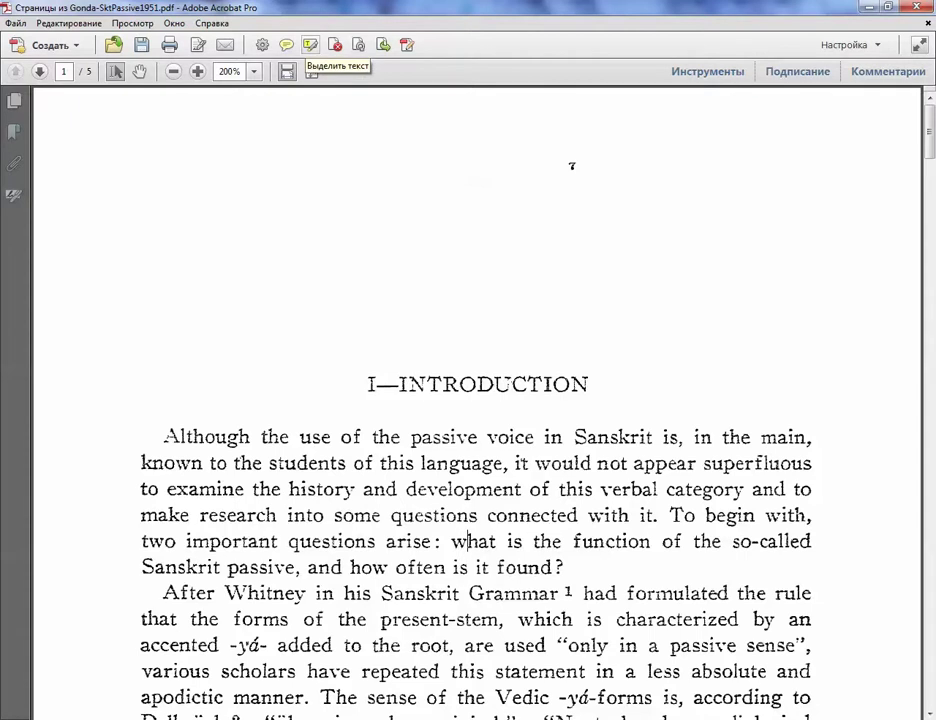
click(310, 45)
scroll(478, 400, down, 1)
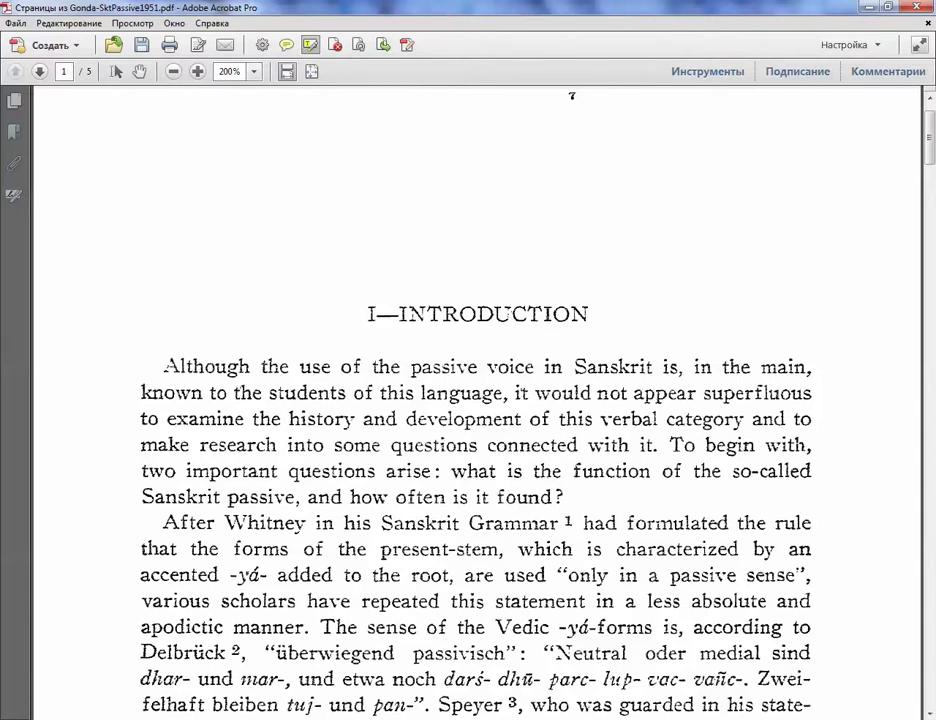
scroll(478, 400, down, 2)
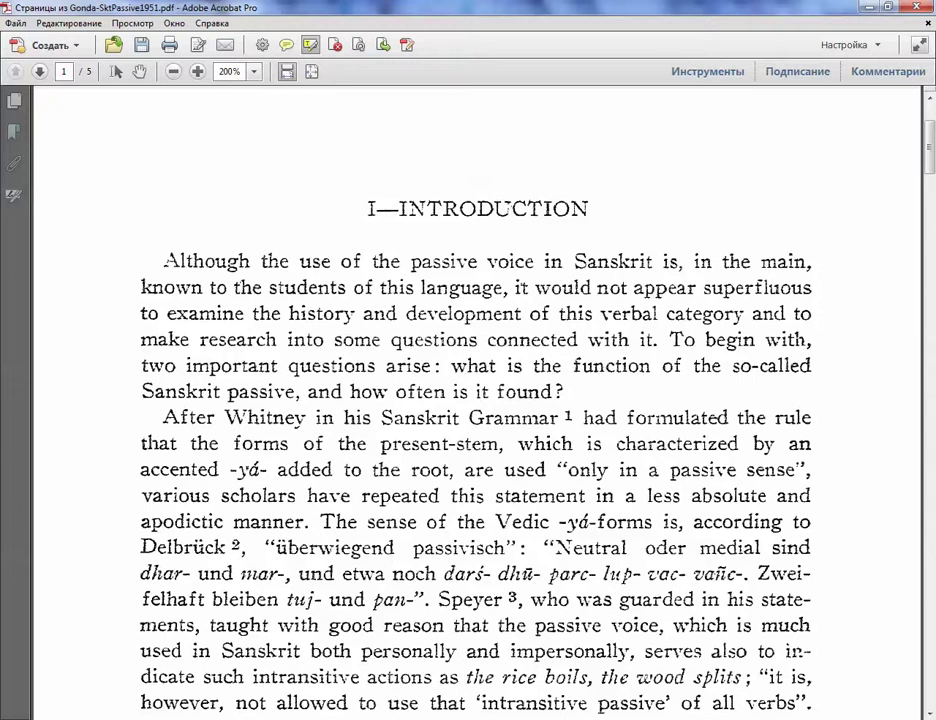
scroll(478, 400, down, 1)
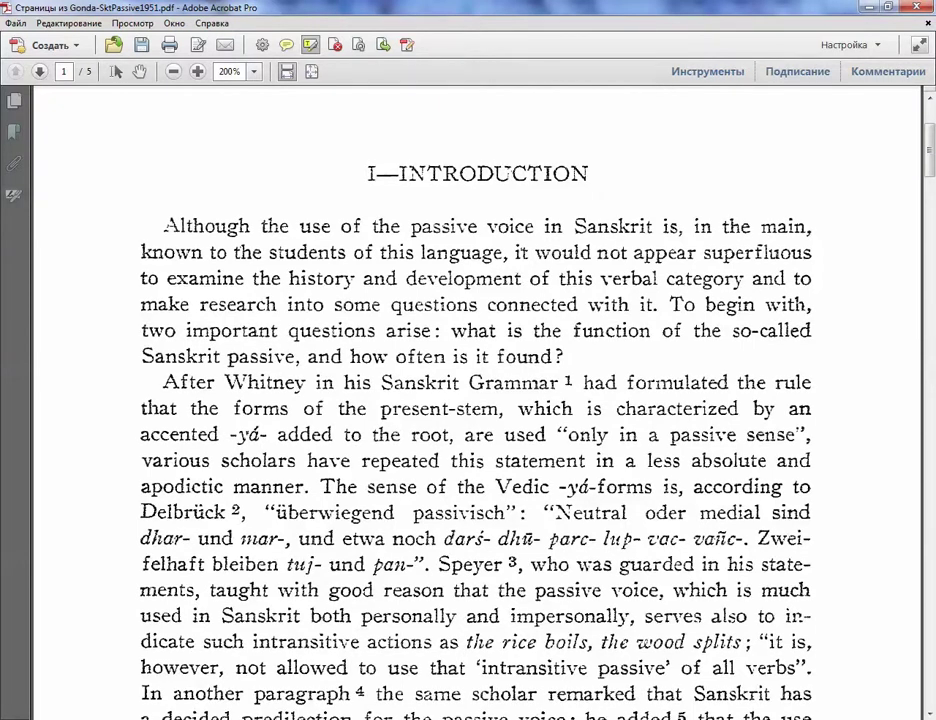
drag(670, 304, 810, 304)
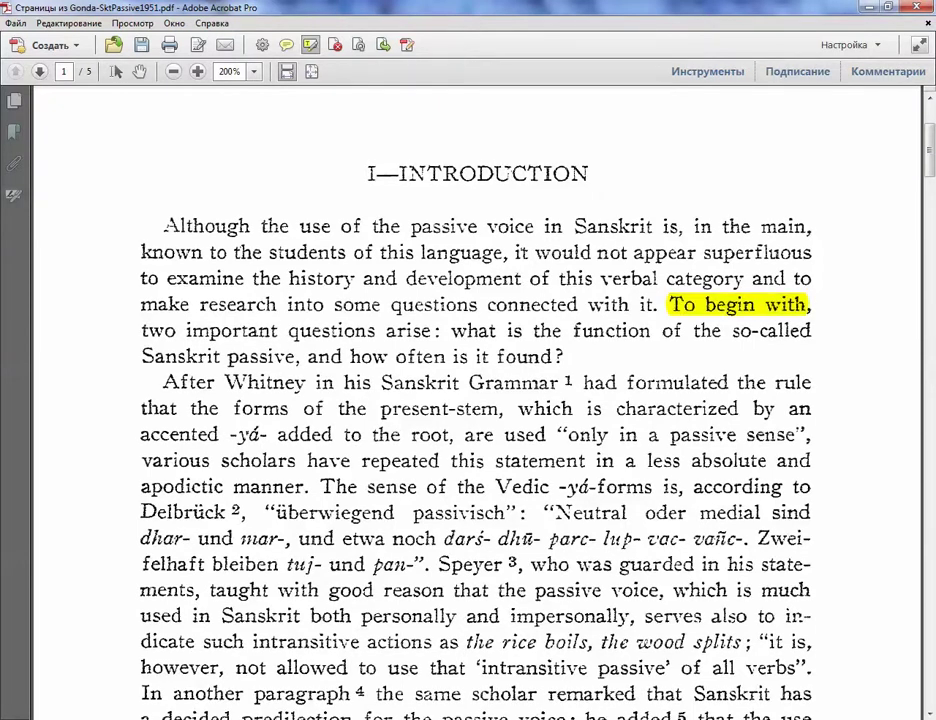
drag(163, 382, 558, 382)
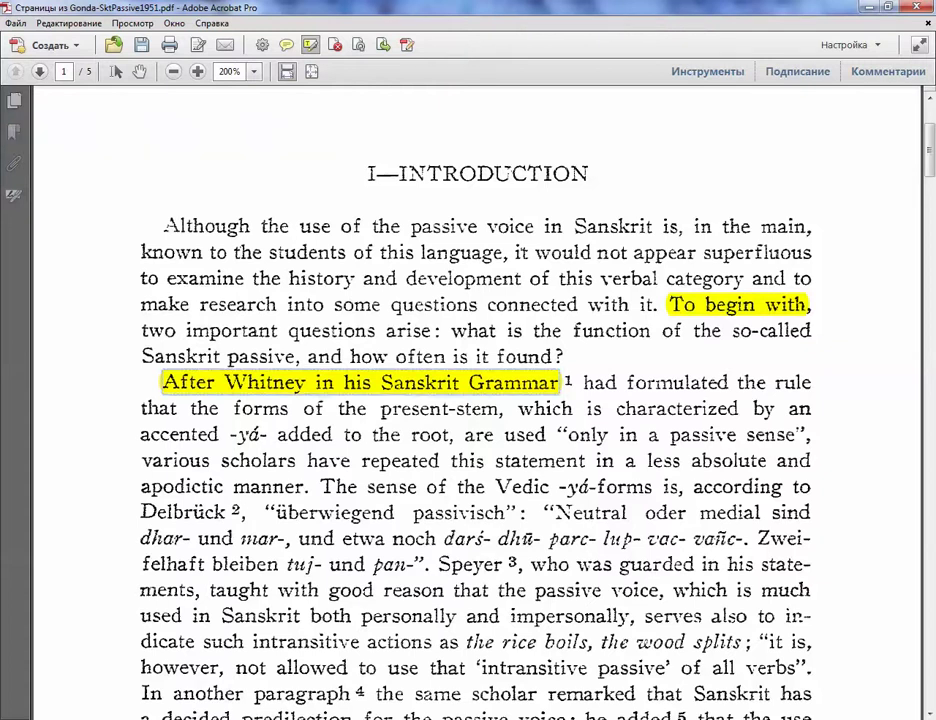
Step: Change the colour of the "After Whitney in his Sanskrit Grammar" highlight to bright green
right_click(279, 386)
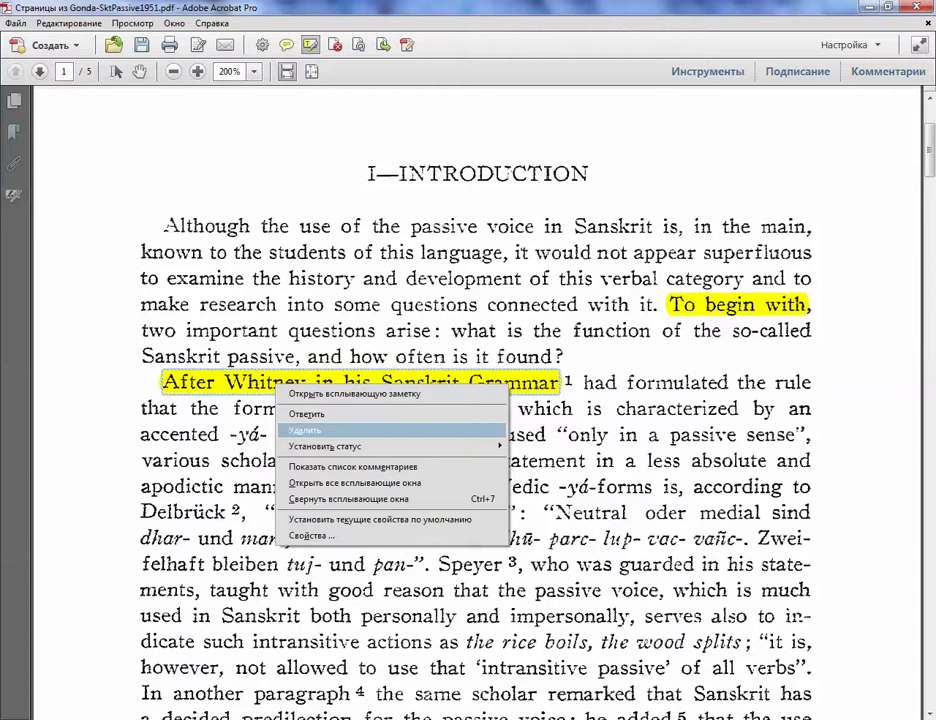
click(310, 535)
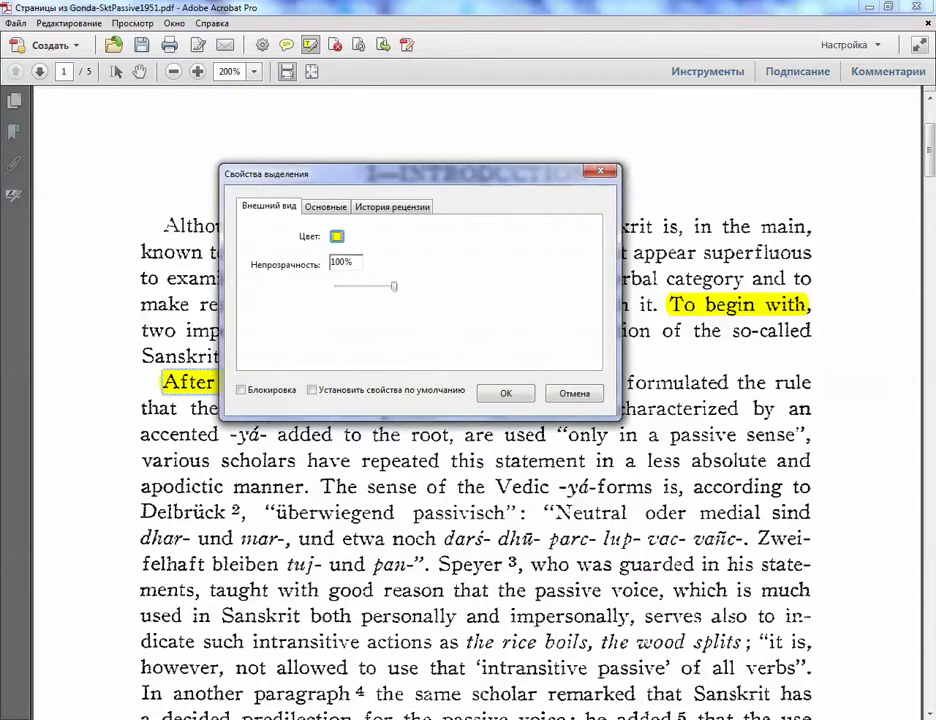
click(337, 237)
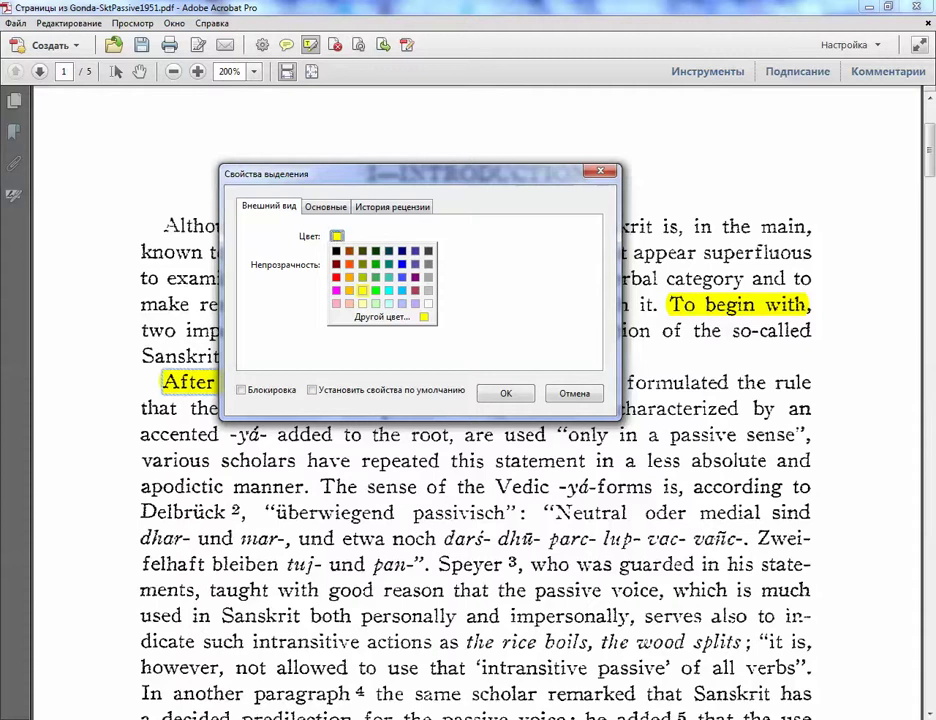
click(376, 290)
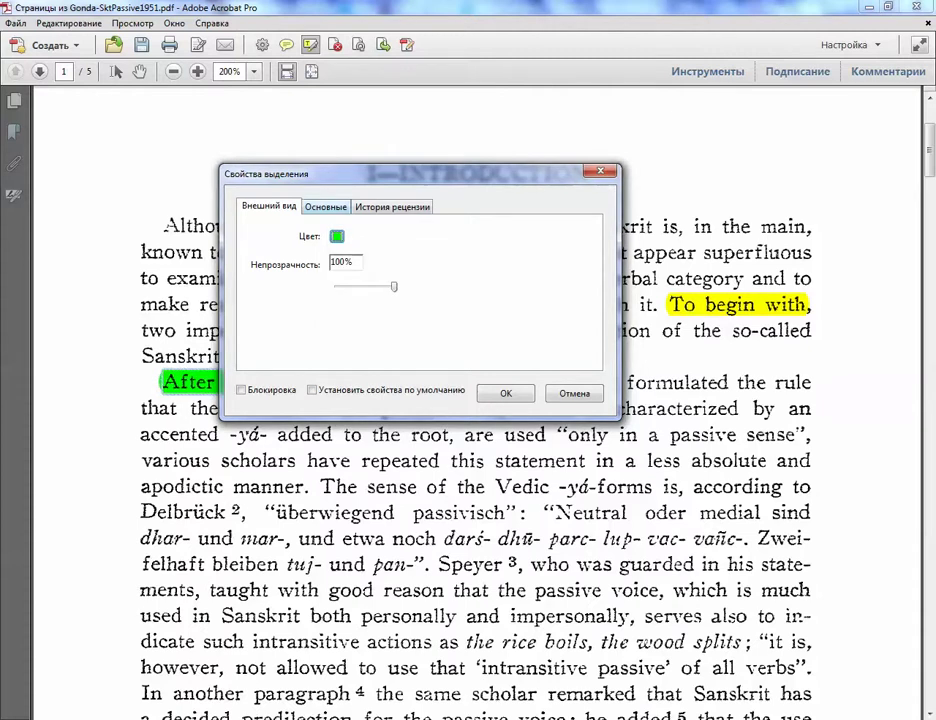
click(326, 207)
key(ctrl+Tab)
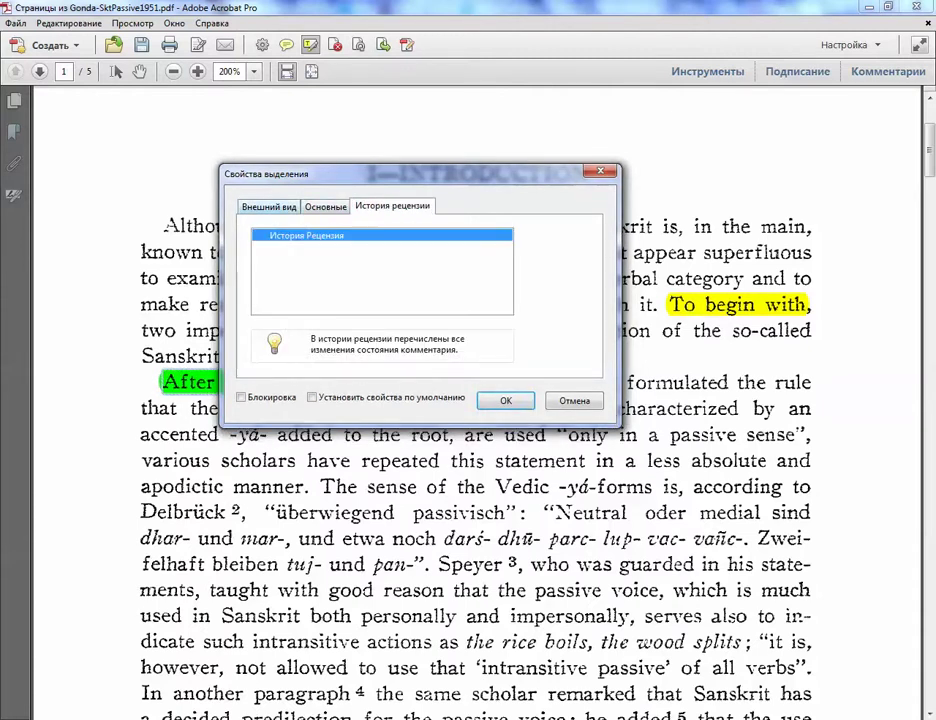
click(269, 207)
click(506, 393)
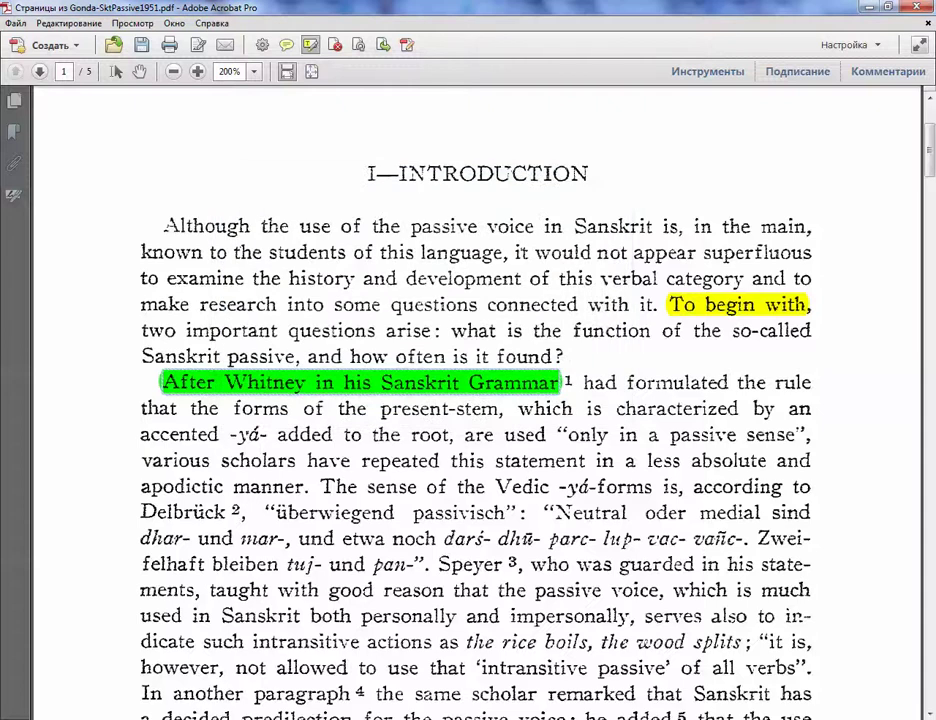
Step: Highlight "repeated this statement" and "etwa noch darś- dhū- parc", and save the document as Страницы из Gonda-SktPassive1951.pdf
drag(361, 460, 586, 460)
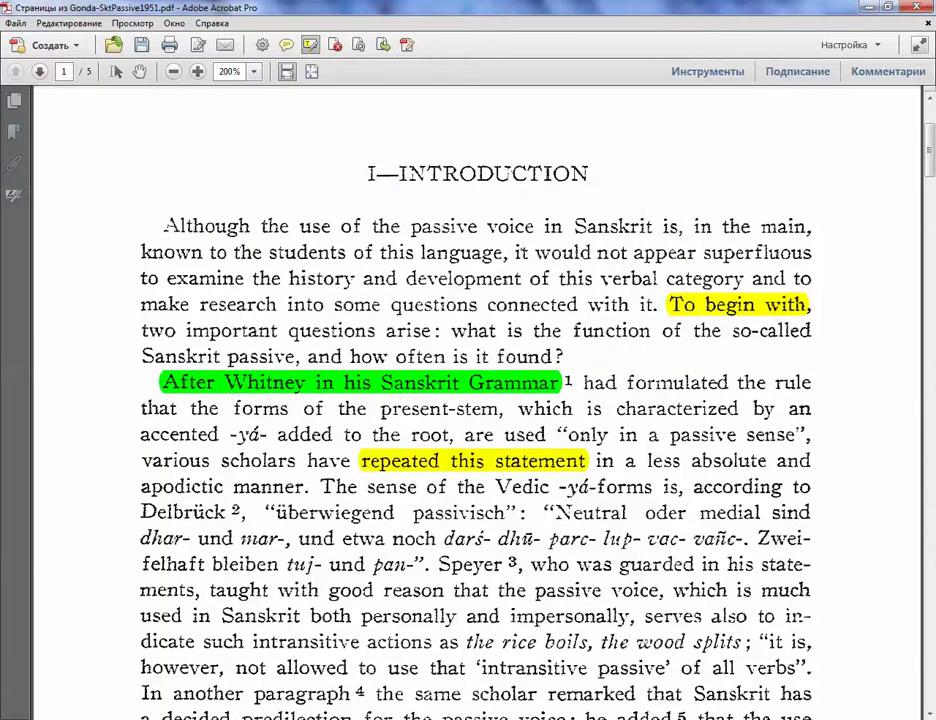
drag(342, 538, 590, 538)
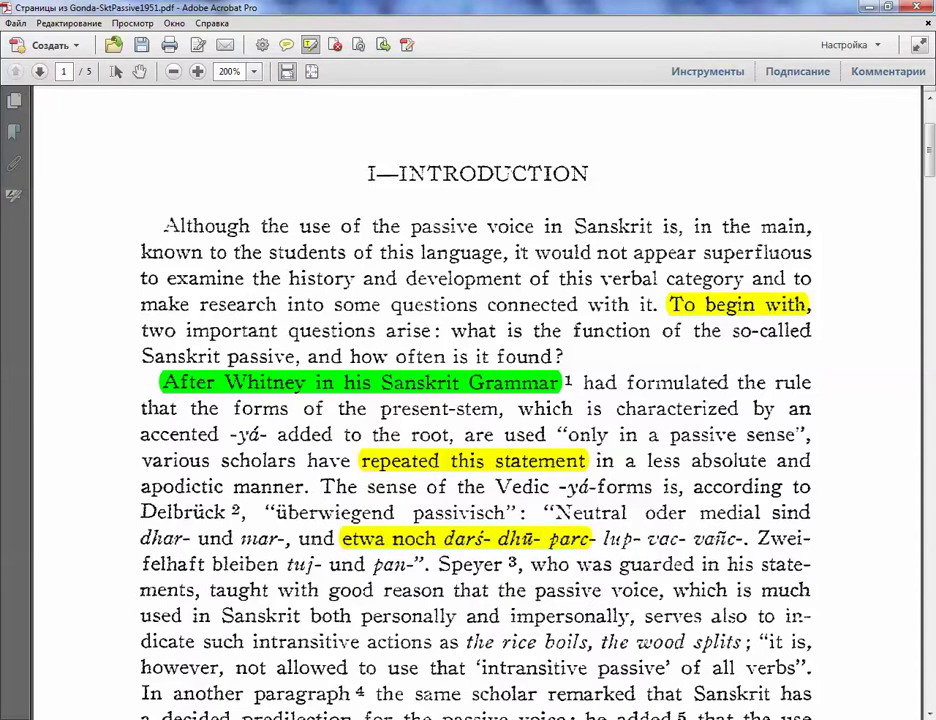
scroll(476, 400, down, 3)
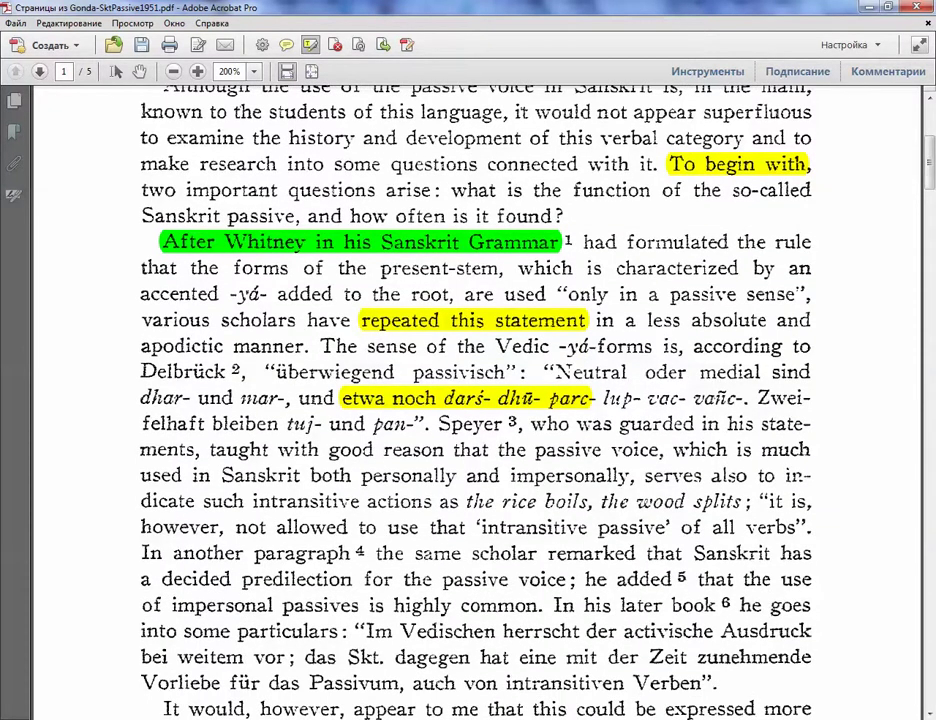
key(ctrl+shift+s)
key(Return)
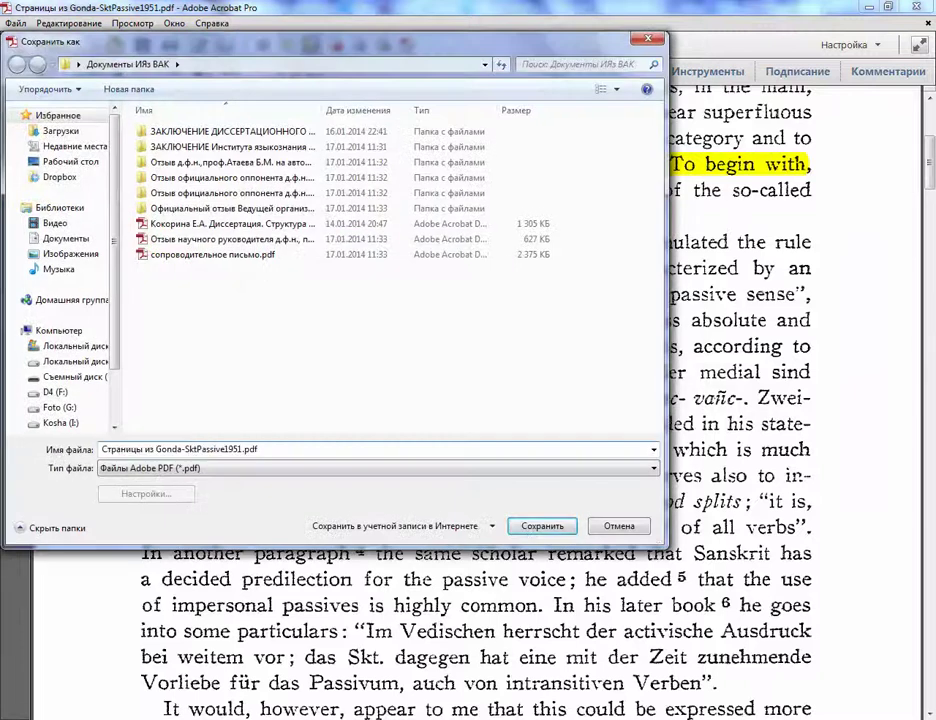
Step: Switch to the Select tool and try selecting "examine the history and development" and "questions connected" in the first paragraph
scroll(476, 400, up, 1)
scroll(476, 400, up, 3)
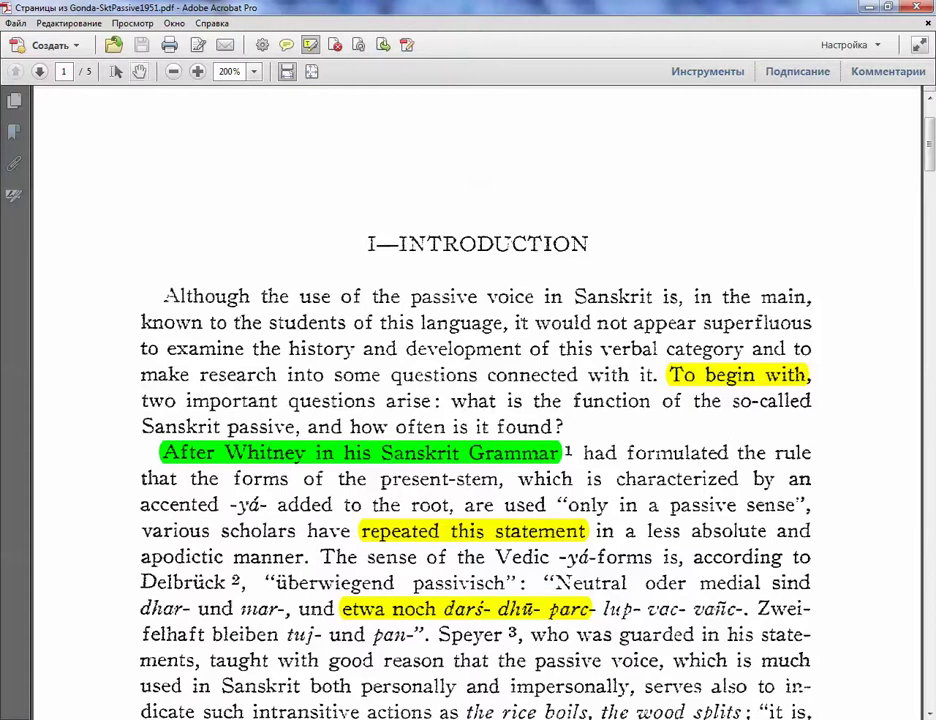
click(116, 71)
drag(166, 348, 521, 348)
click(412, 400)
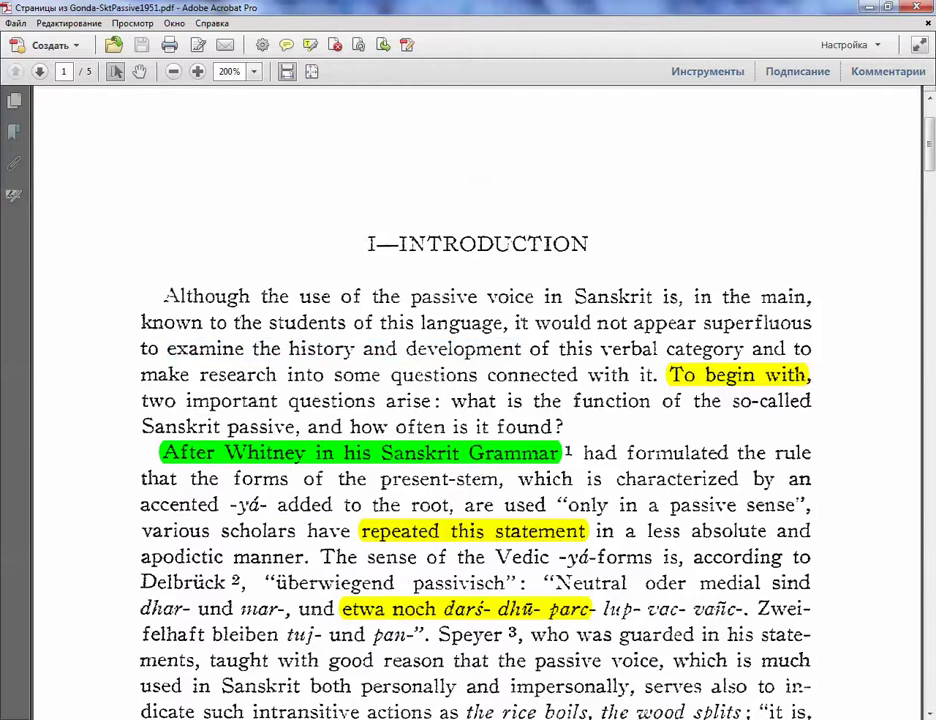
drag(391, 374, 578, 374)
key(Escape)
Step: Show the commenting tools and draw a red line under "Sanskrit is, in the main" in the first sentence
click(707, 71)
key(ctrl+2)
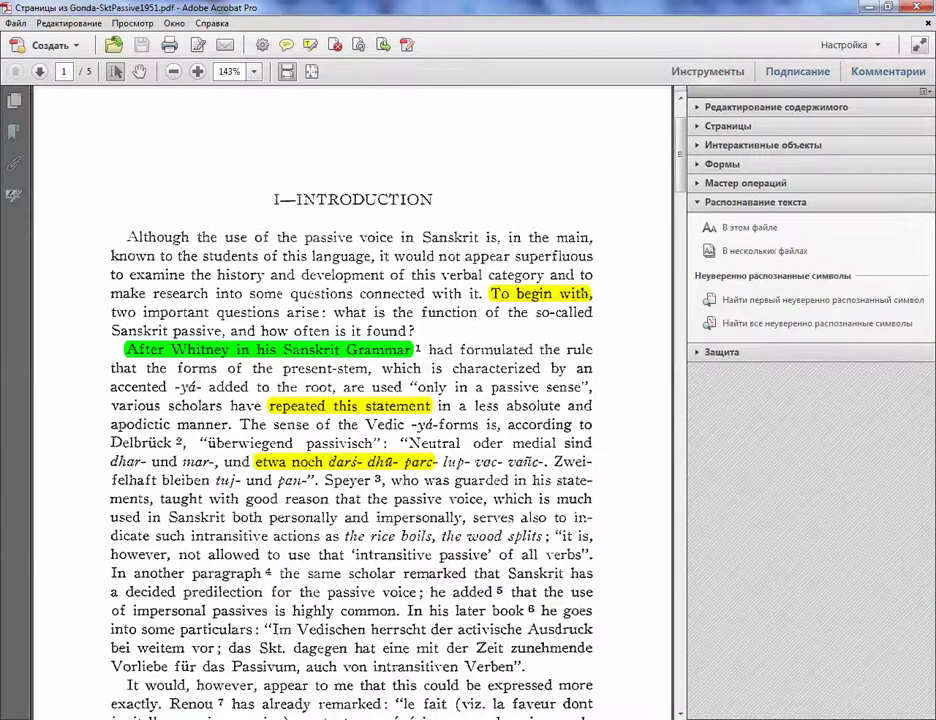
click(888, 71)
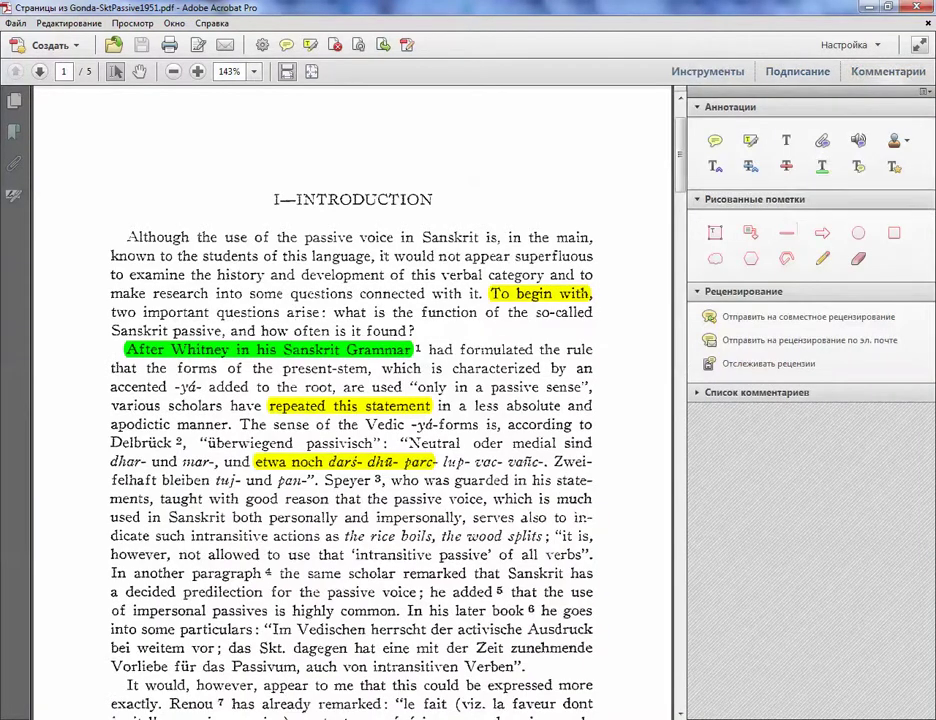
key(d)
click(787, 233)
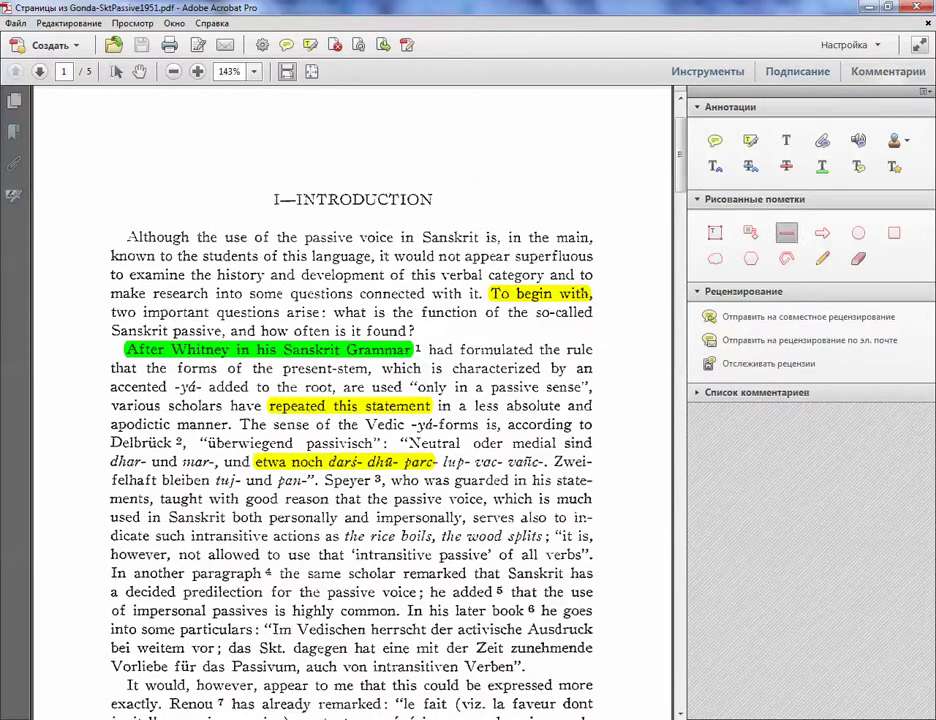
drag(422, 246, 590, 246)
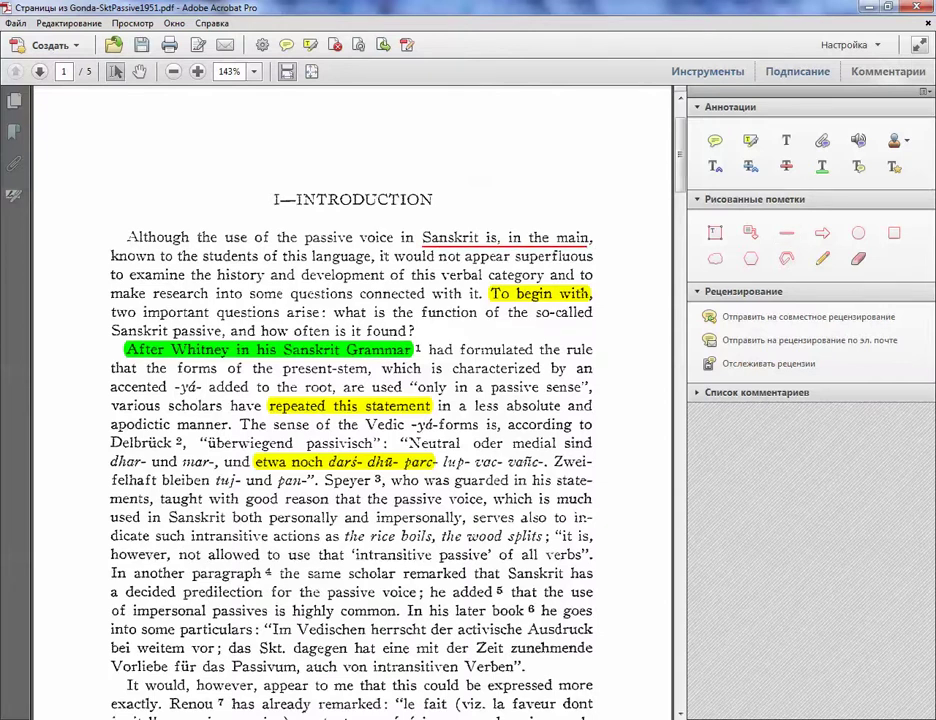
Step: Draw red lines under "intransitive passive' of all verbs" and "Im Vedischen herrscht der activische Ausdruck"
click(787, 233)
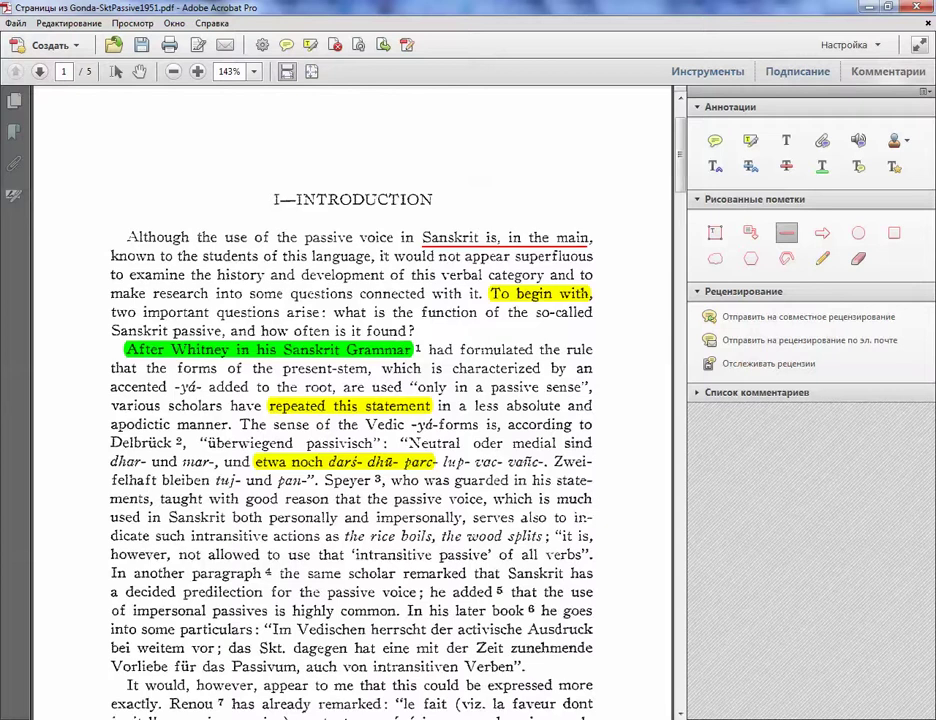
drag(353, 562, 585, 562)
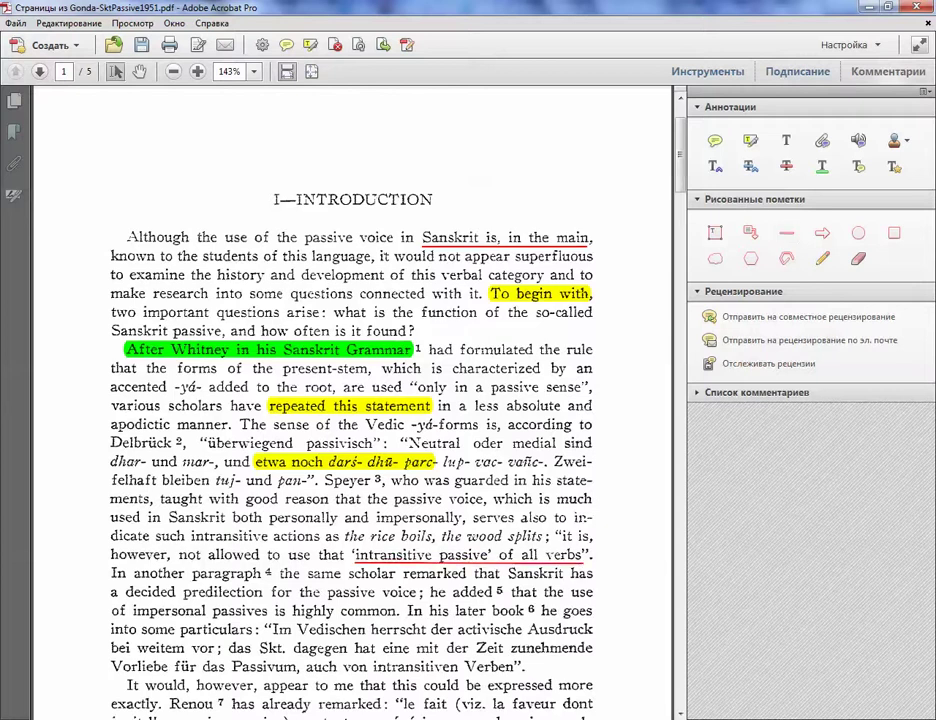
click(787, 233)
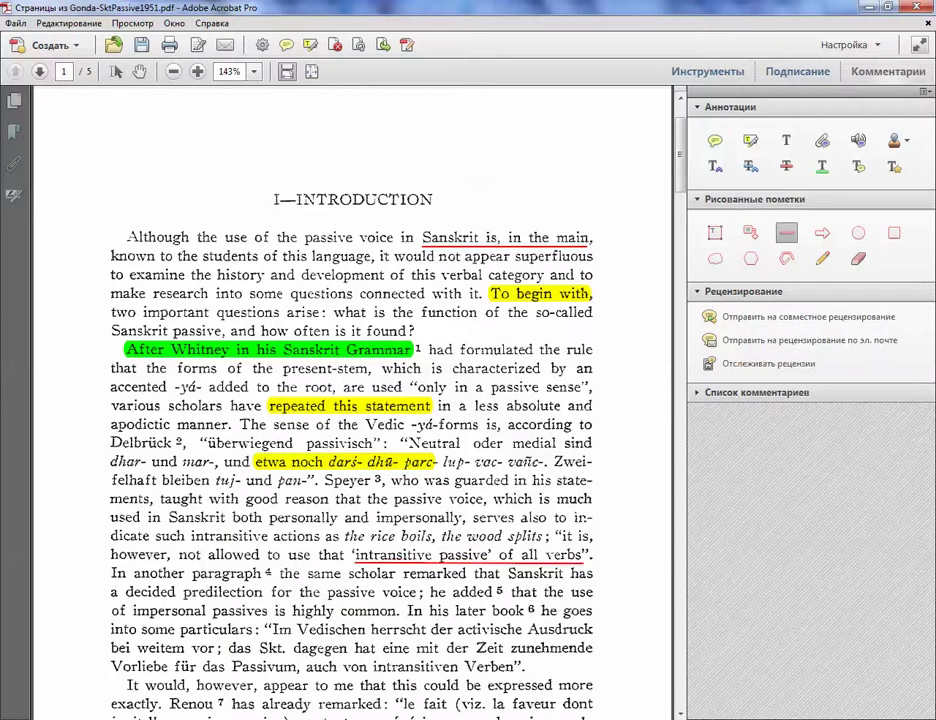
drag(273, 637, 592, 638)
Step: Draw a red line under the word "Renou" in the last paragraph of page 1 and save the document
scroll(350, 400, down, 5)
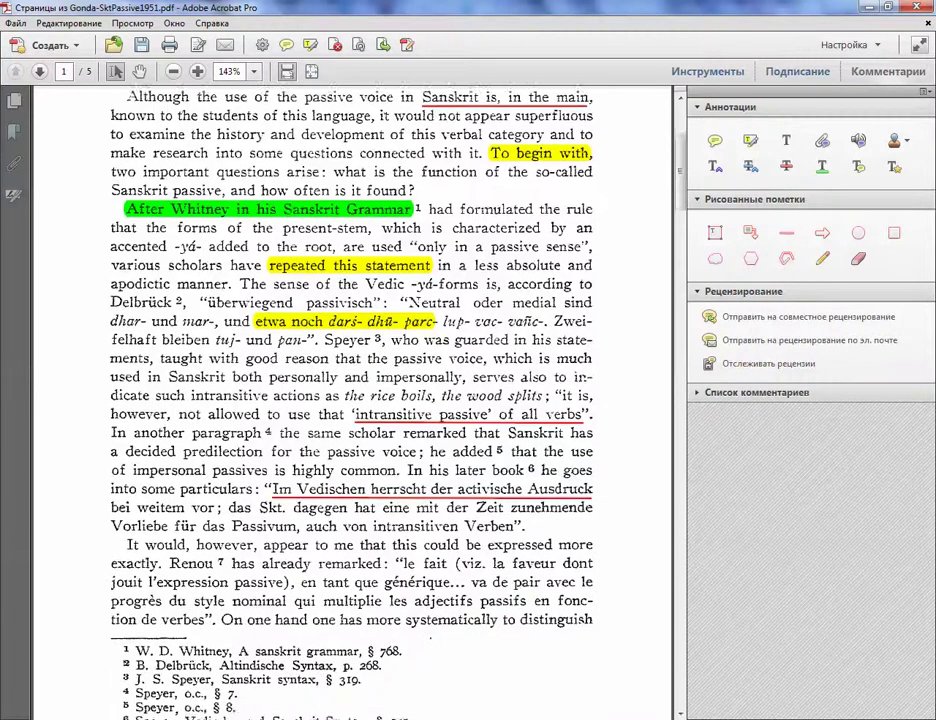
click(786, 233)
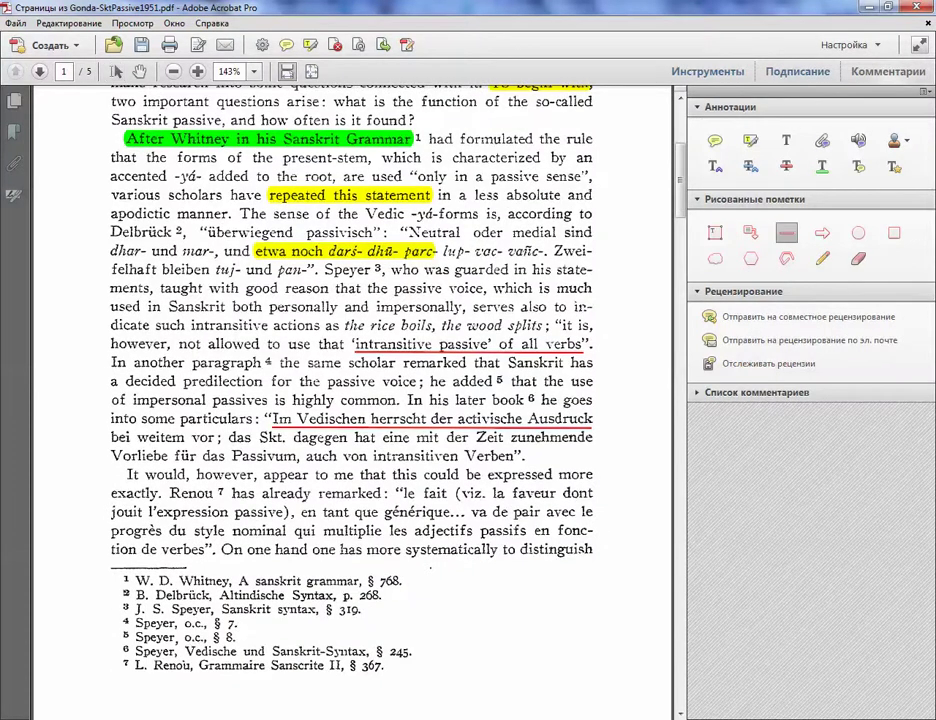
drag(169, 501, 212, 501)
scroll(350, 400, up, 2)
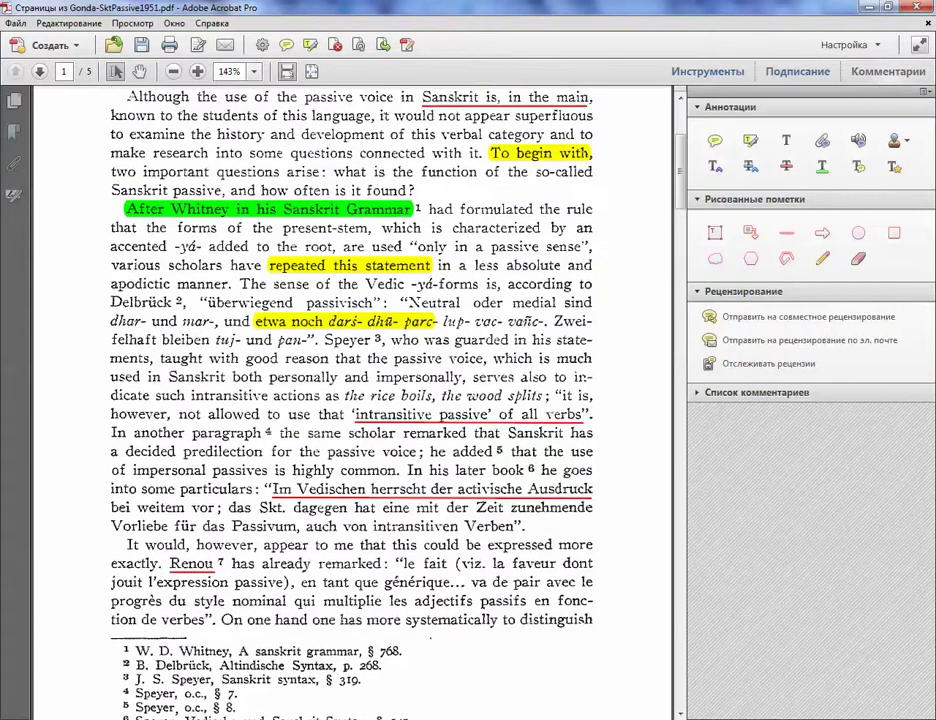
scroll(350, 400, up, 5)
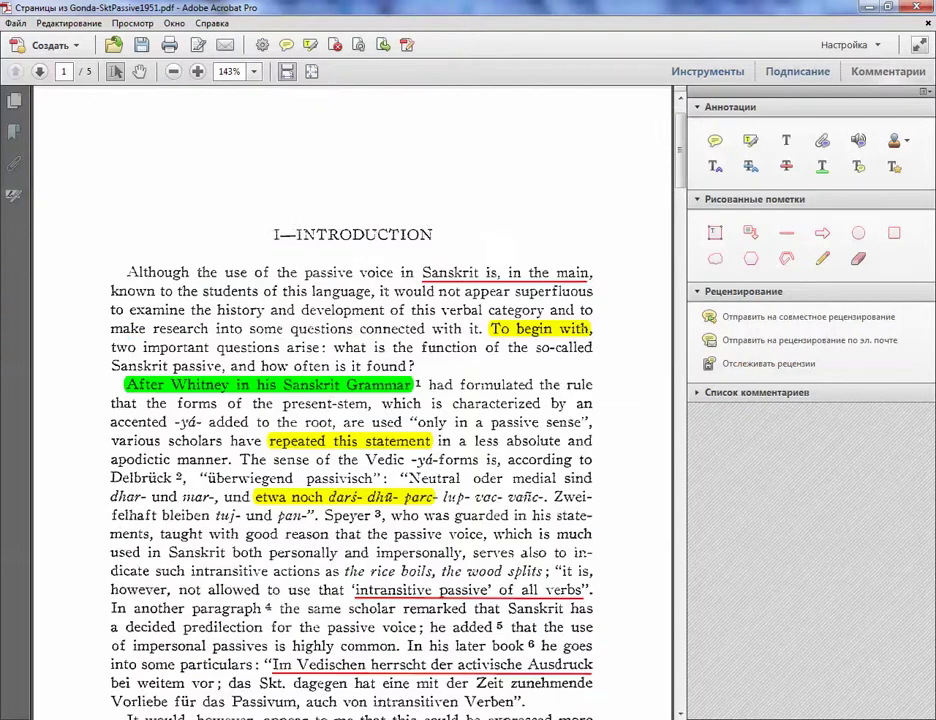
key(ctrl+s)
Step: Hide the tool pane and display the page thumbnails beside the document
click(797, 71)
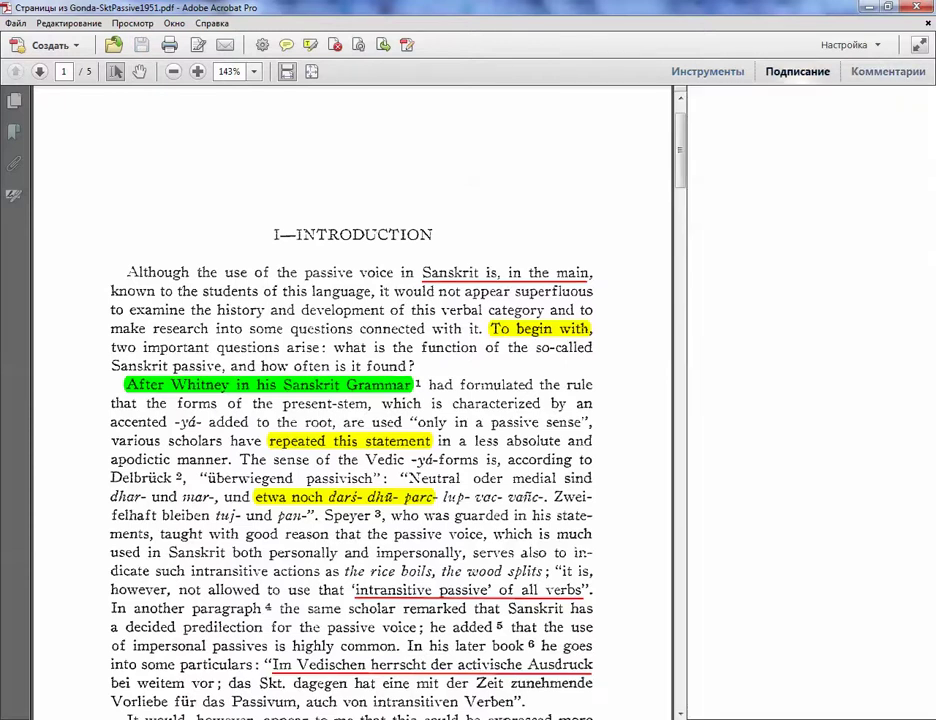
click(706, 71)
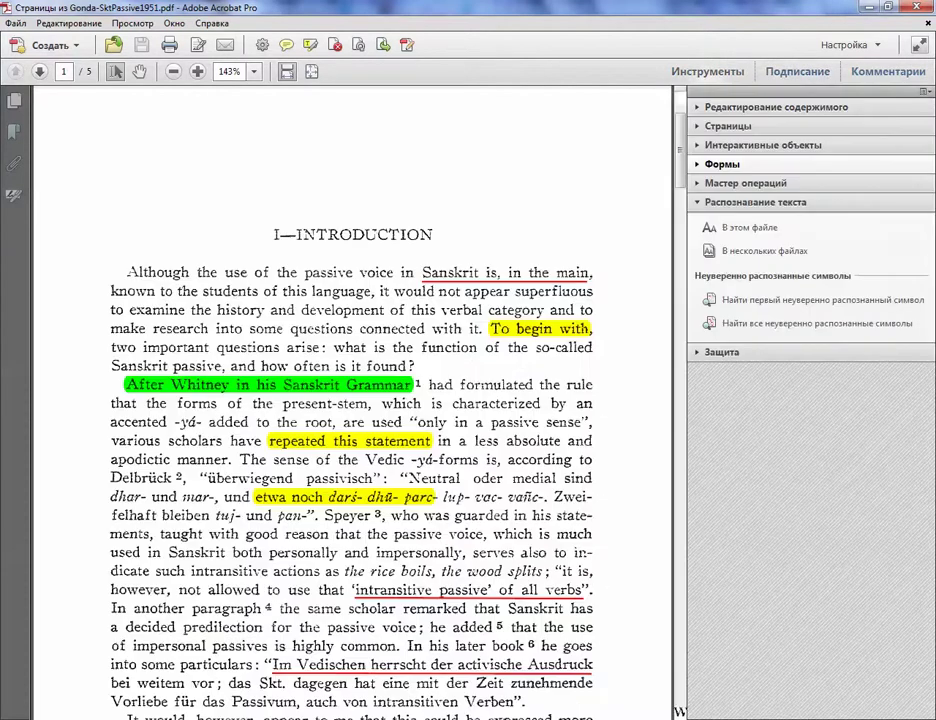
click(706, 71)
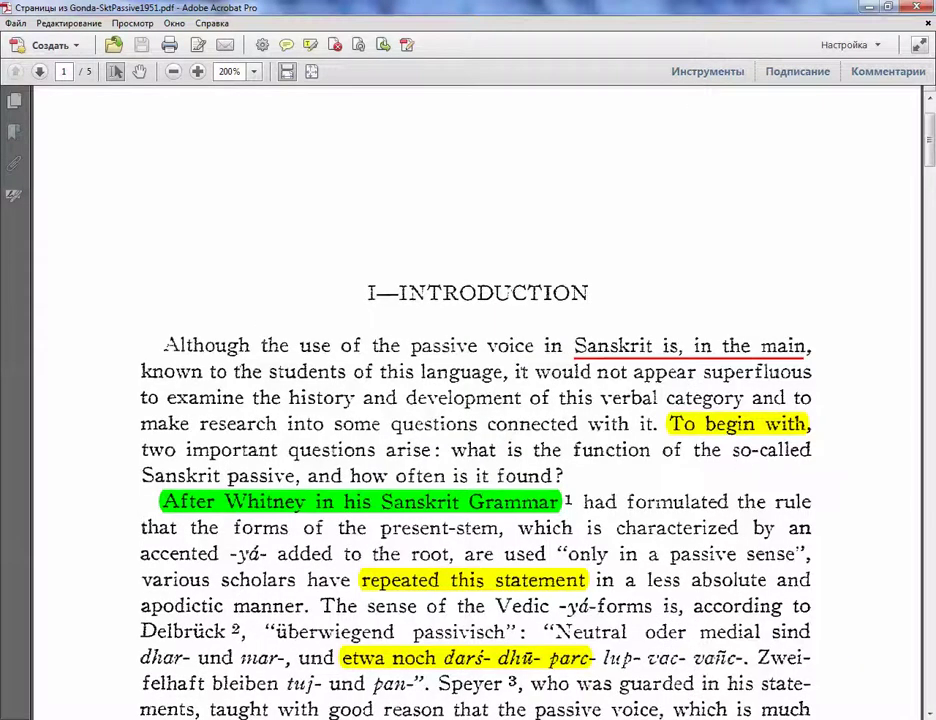
click(14, 101)
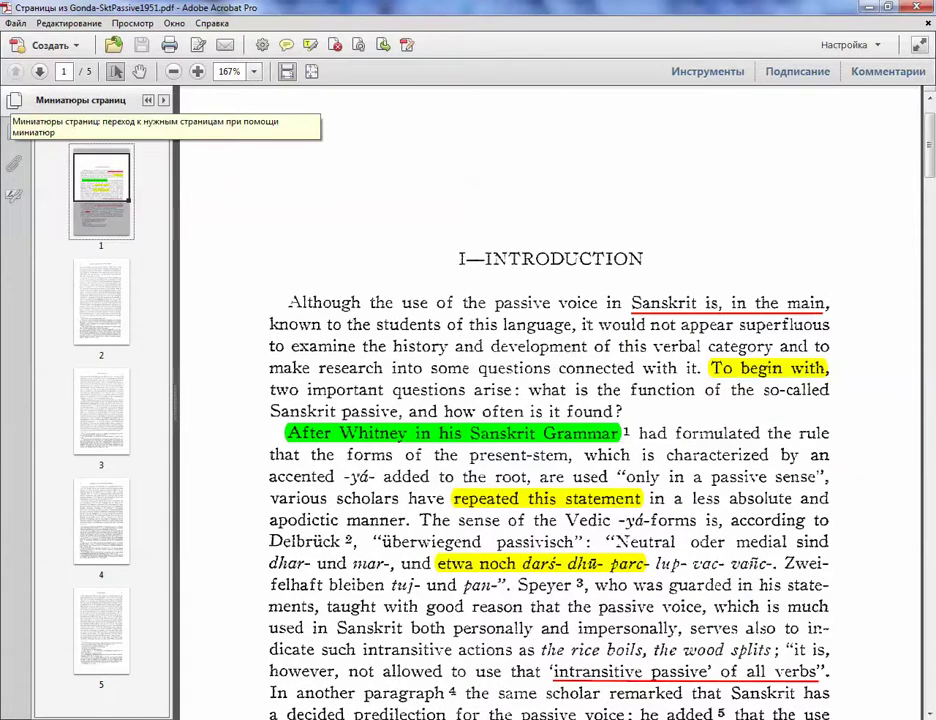
Step: Jump to page 2 through its thumbnail, look over its text and return to the start of page 1
click(101, 302)
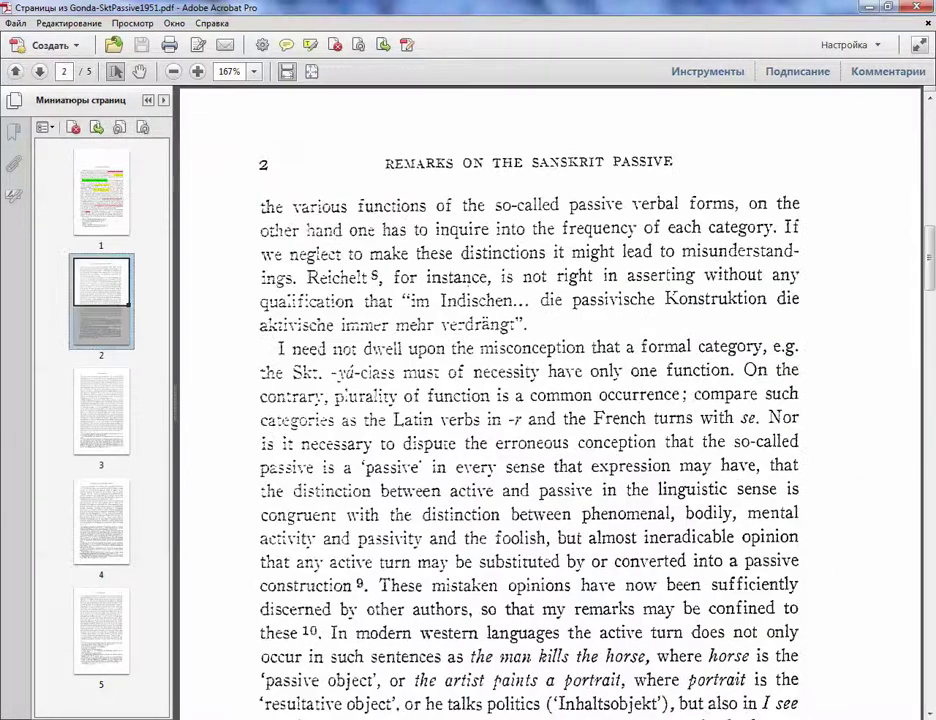
scroll(398, 102, down, 5)
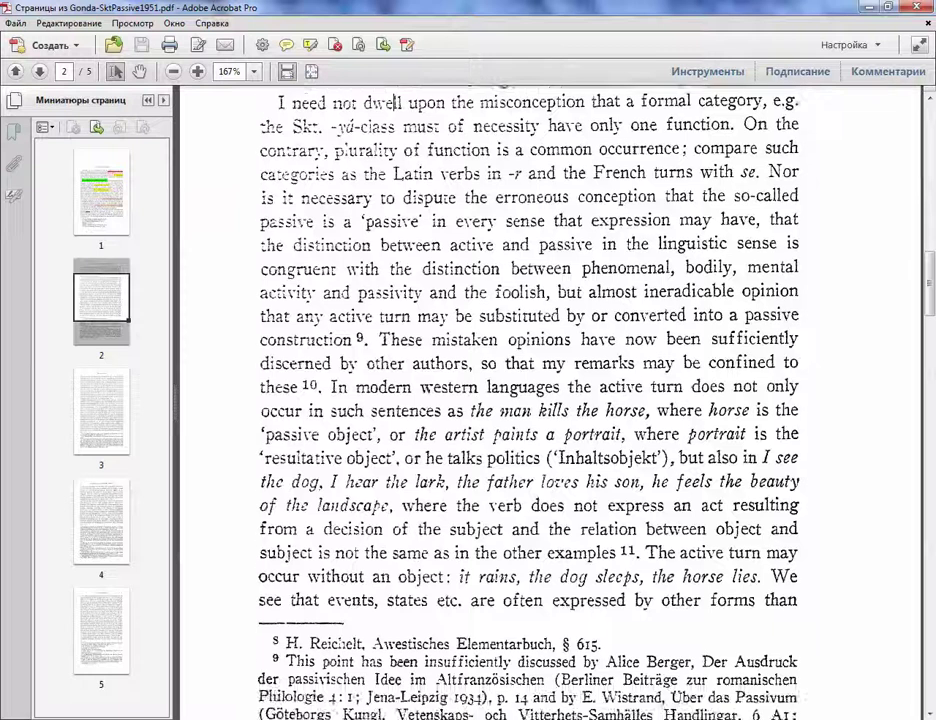
scroll(398, 102, up, 15)
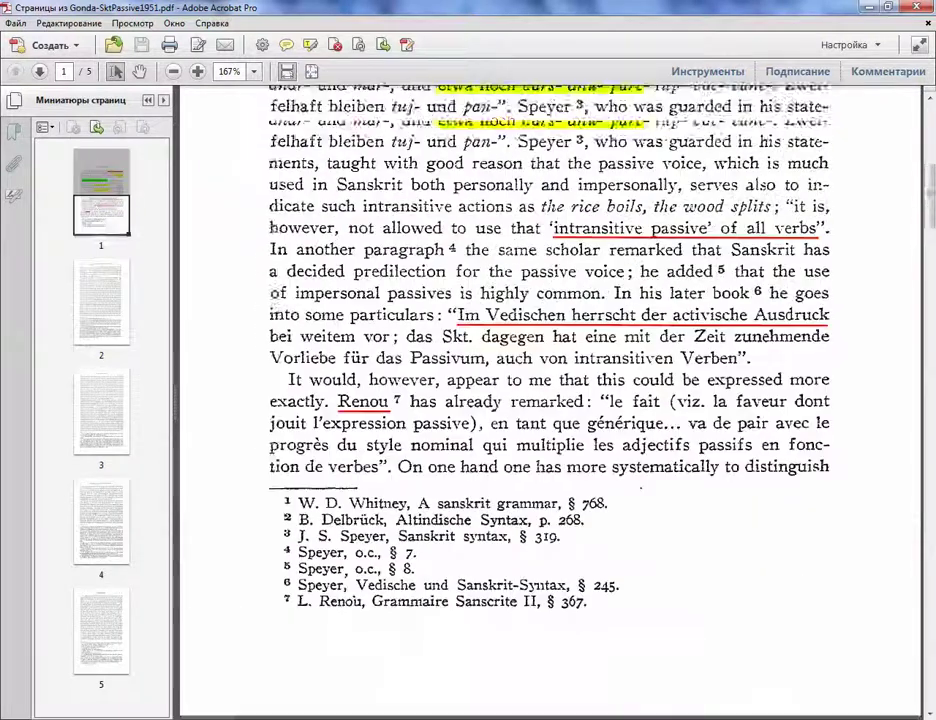
scroll(550, 400, up, 6)
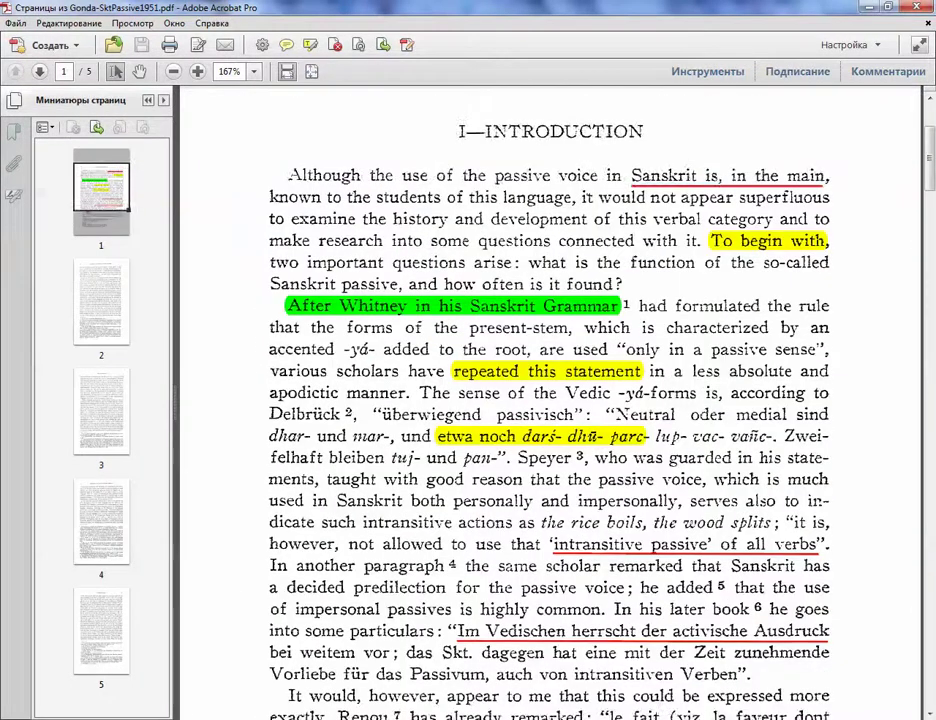
click(787, 718)
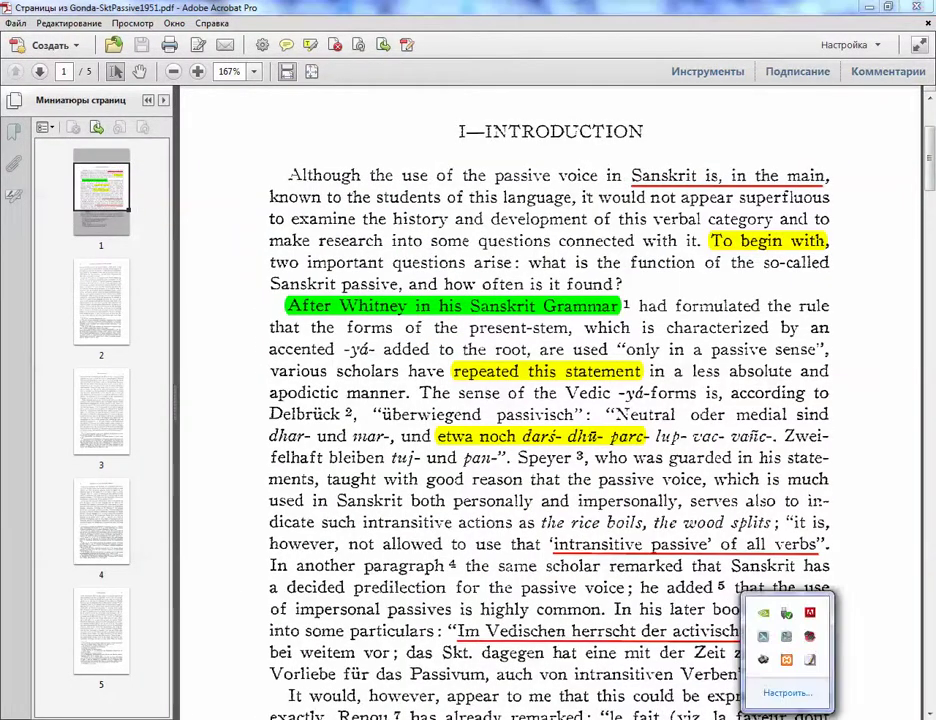